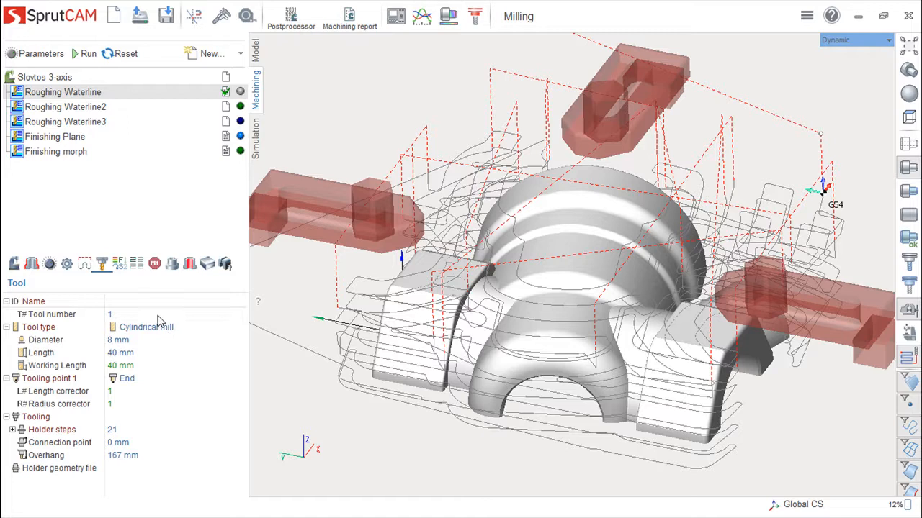
# - Review the part and job assignment of Roughing Waterline, and list the surfaces and meshes available for a job zone without adding any
pyautogui.click(173, 266)
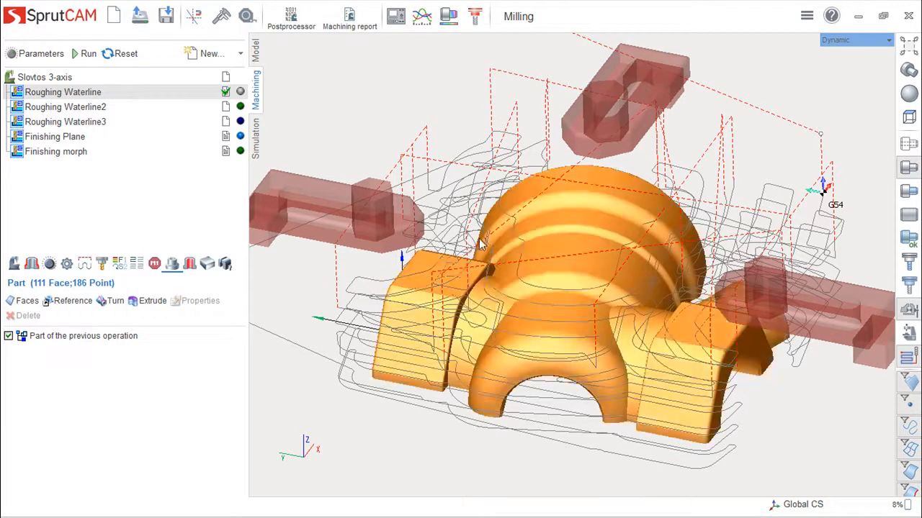
pyautogui.click(32, 265)
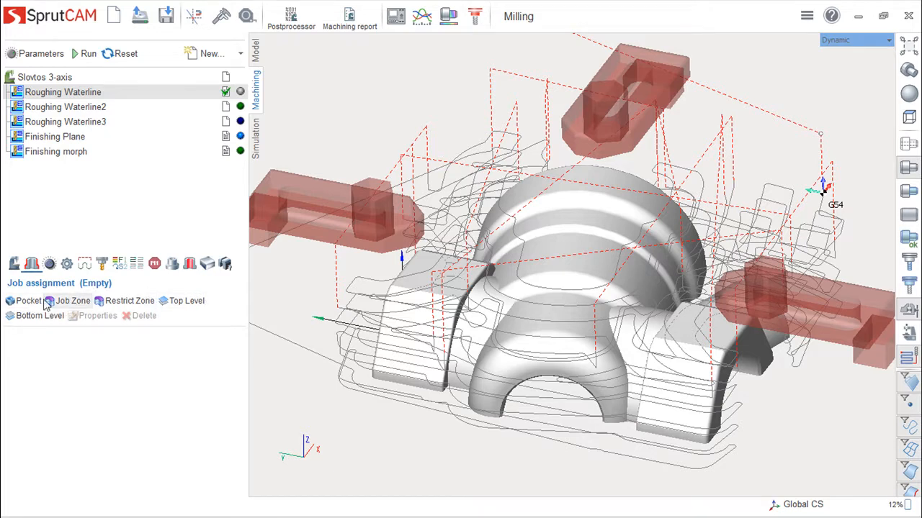
pyautogui.click(73, 302)
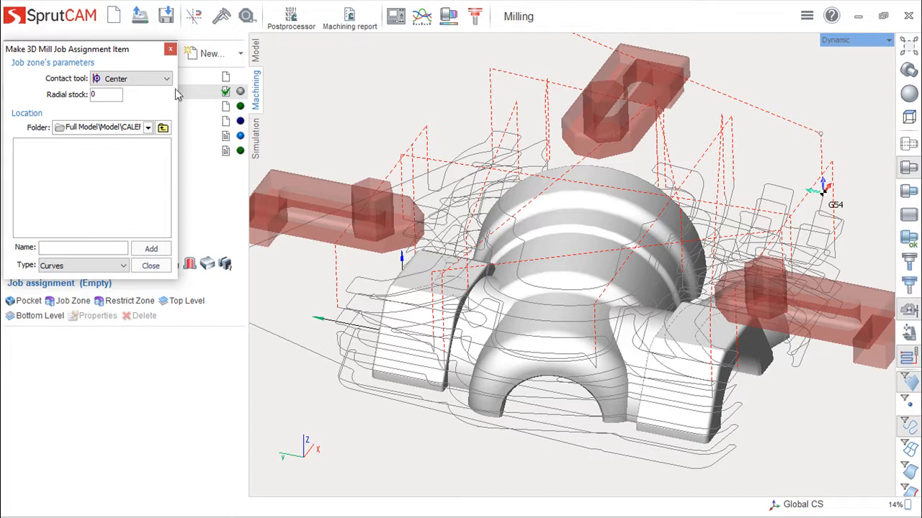
pyautogui.click(149, 127)
pyautogui.scroll(1, 163, 144)
pyautogui.click(123, 164)
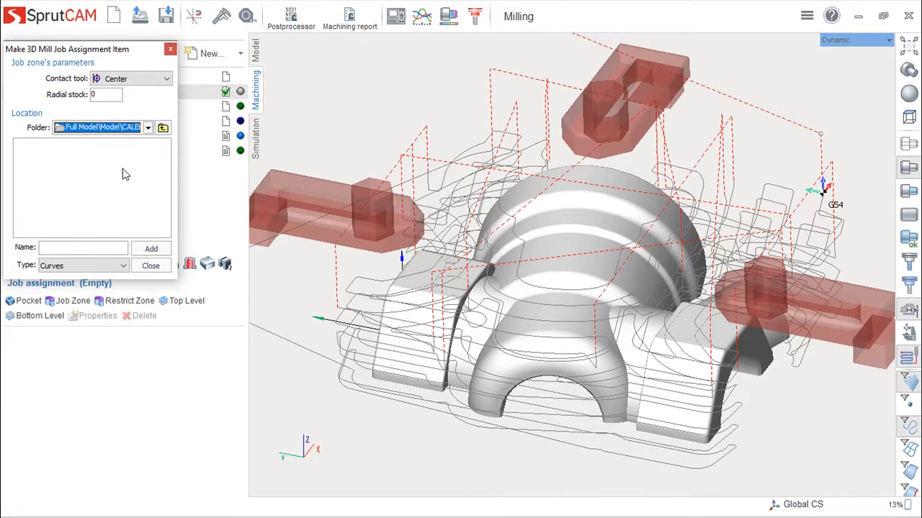
pyautogui.click(123, 267)
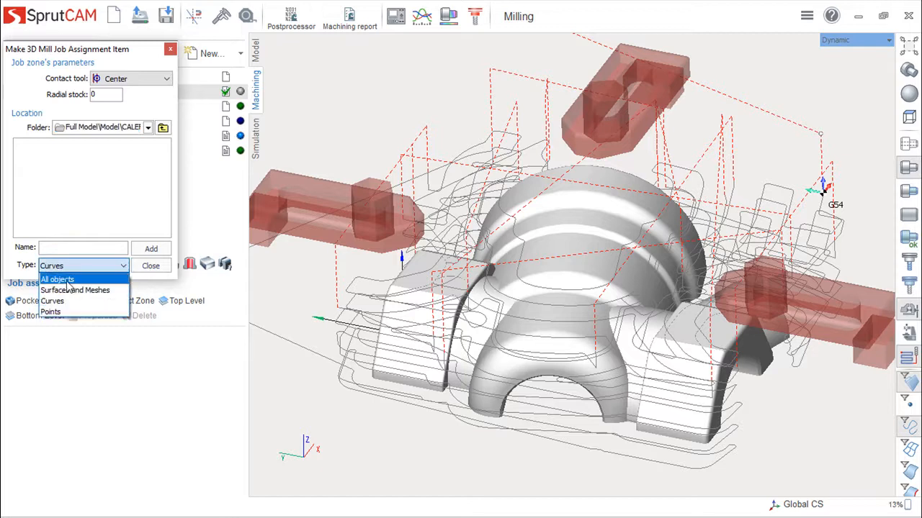
pyautogui.click(75, 290)
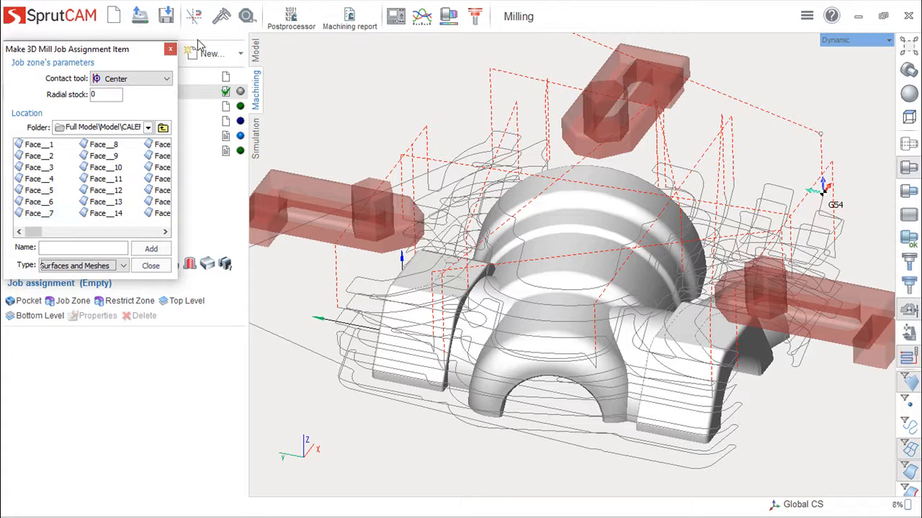
pyautogui.click(170, 50)
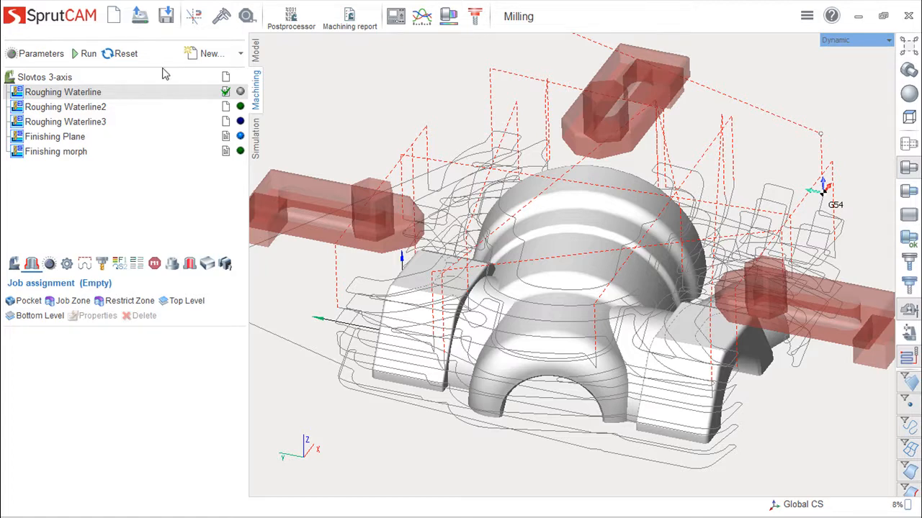
# - Display the workpiece of the Roughing Waterline operation and examine the stock around the part from several angles
pyautogui.click(207, 265)
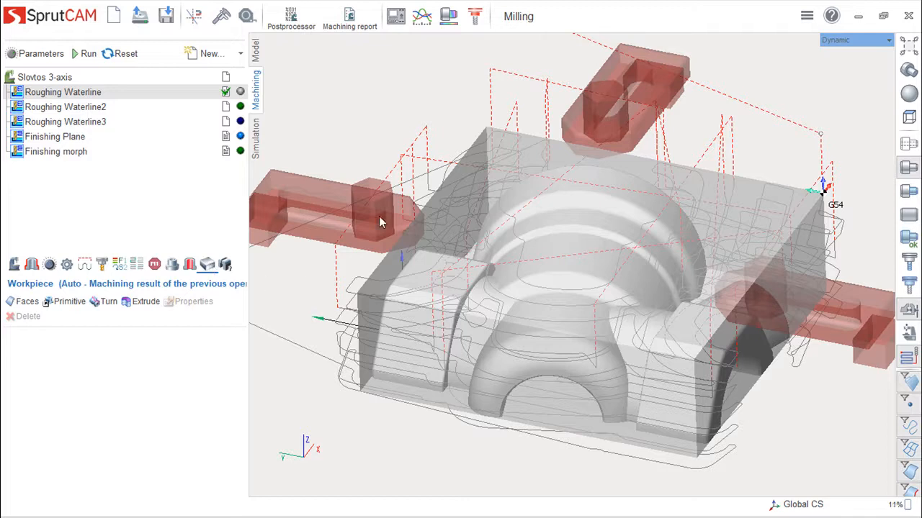
pyautogui.moveTo(58, 96)
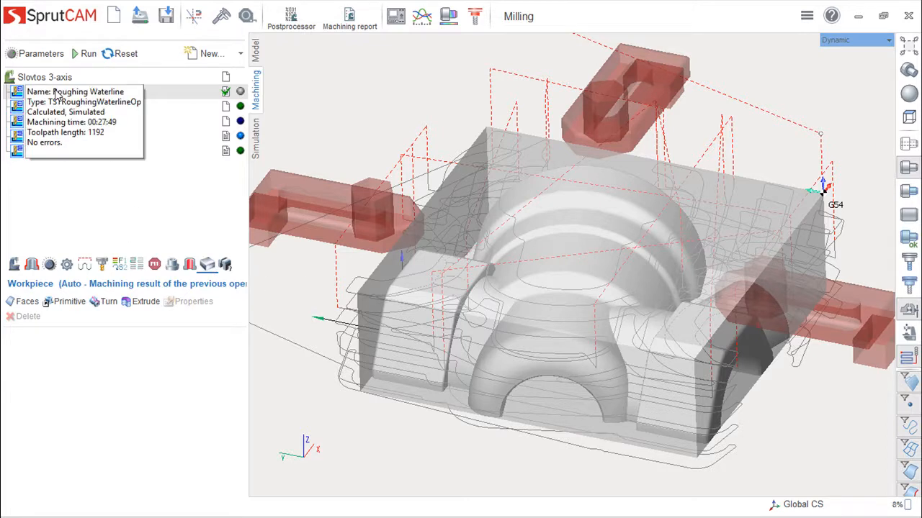
pyautogui.moveTo(576, 397)
pyautogui.mouseDown(button='middle')
pyautogui.moveTo(553, 386)
pyautogui.moveTo(575, 390)
pyautogui.moveTo(583, 380)
pyautogui.mouseUp(button='middle')
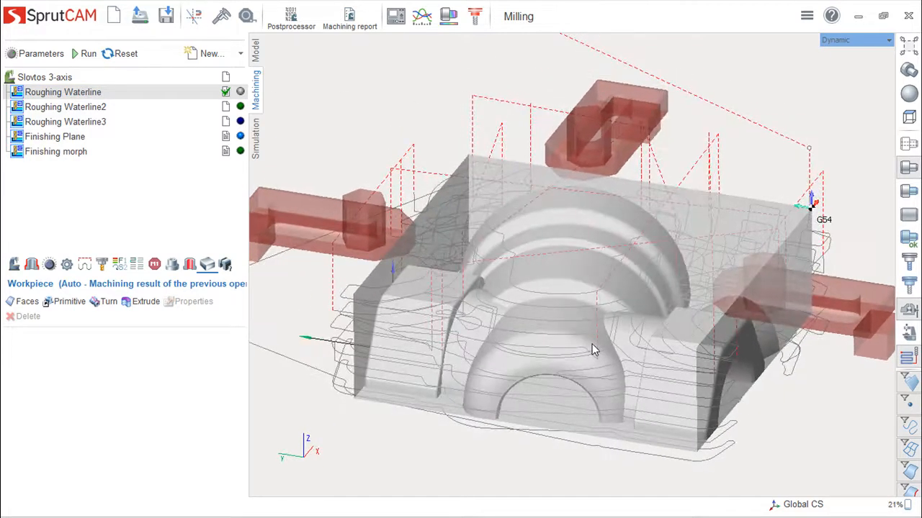
pyautogui.moveTo(561, 325); pyautogui.dragTo(539, 344, button='middle')
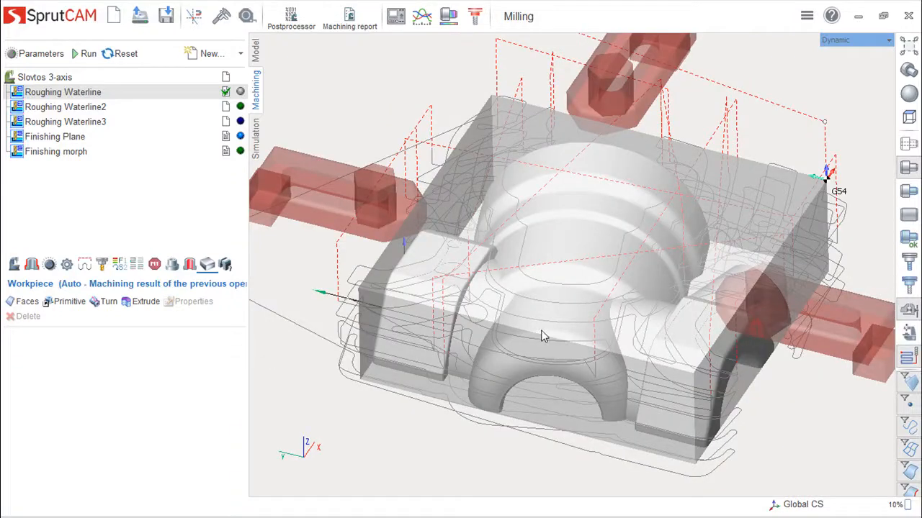
pyautogui.moveTo(562, 335); pyautogui.dragTo(553, 336, button='middle')
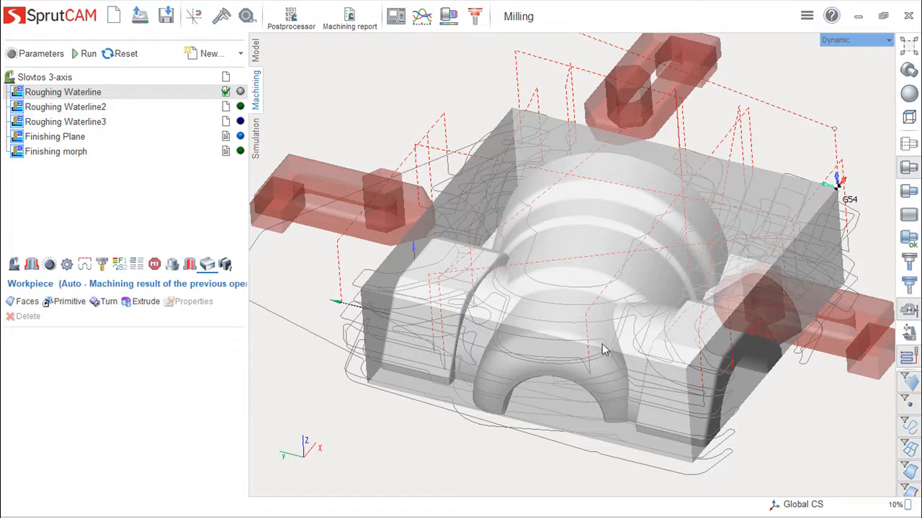
# - Check the definition methods offered for a Box workpiece primitive, without adding one to the operation
pyautogui.click(69, 303)
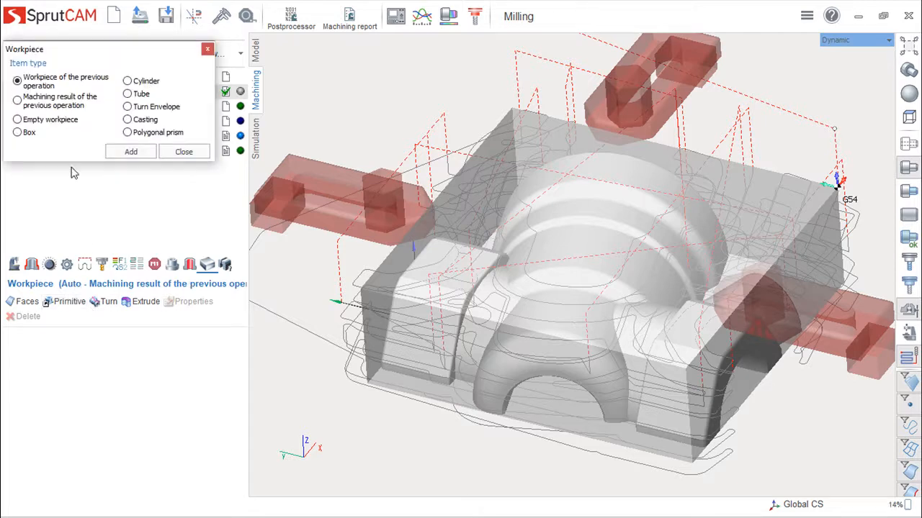
pyautogui.moveTo(107, 60); pyautogui.dragTo(138, 106)
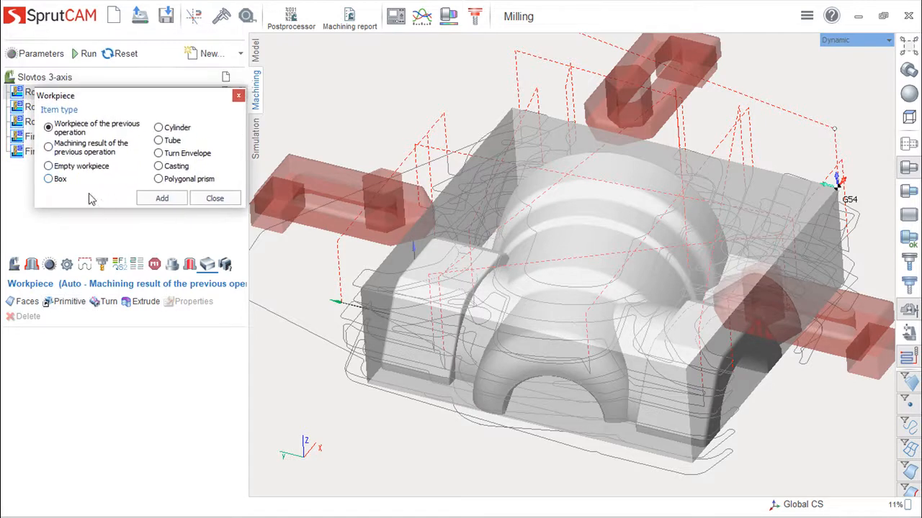
pyautogui.click(49, 180)
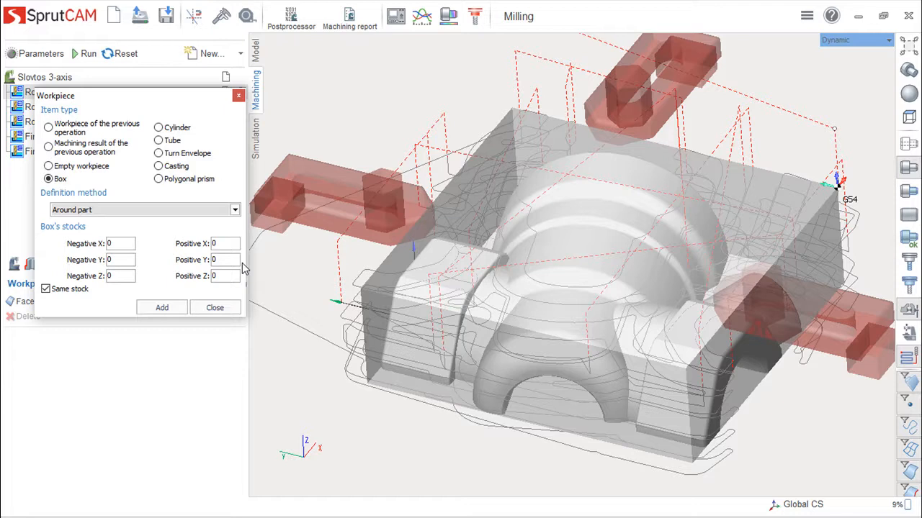
pyautogui.click(235, 209)
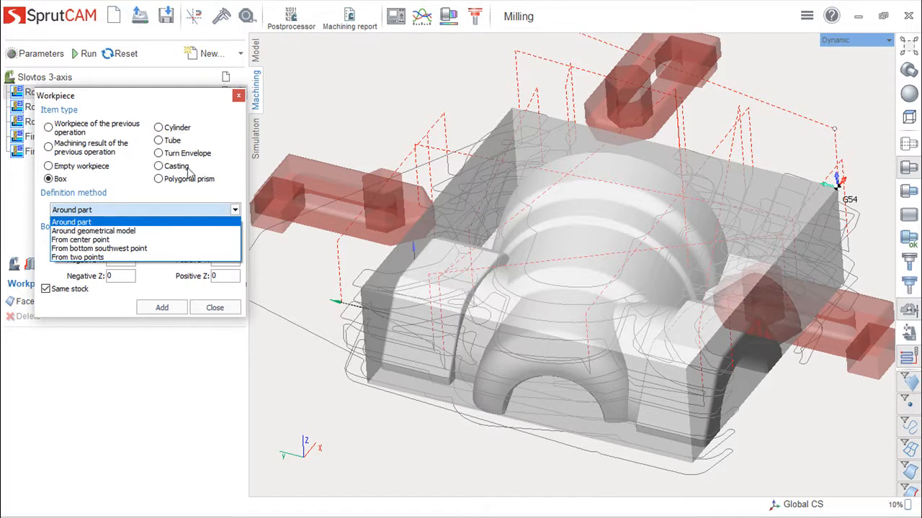
pyautogui.click(221, 311)
pyautogui.click(223, 312)
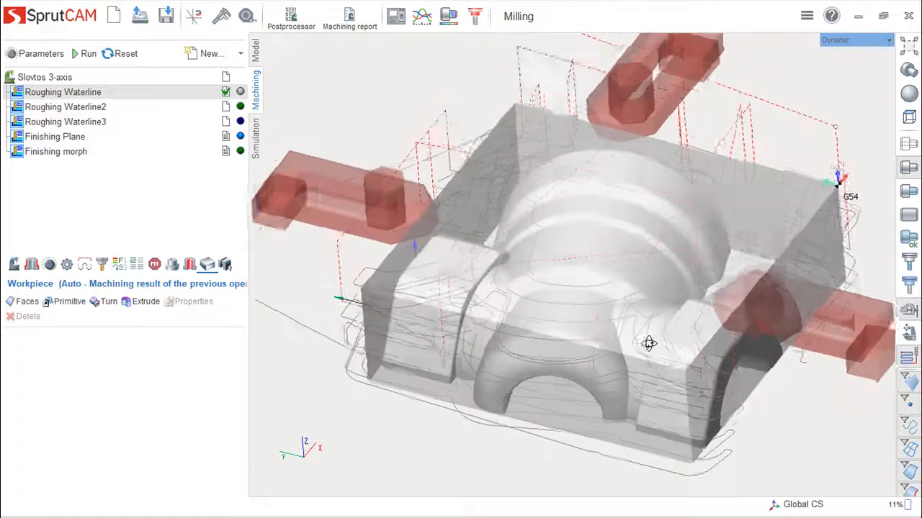
# - Display the workpiece of the Roughing Waterline2 operation and examine the remaining stepped material up close from several angles
pyautogui.moveTo(648, 343); pyautogui.dragTo(656, 335, button='middle')
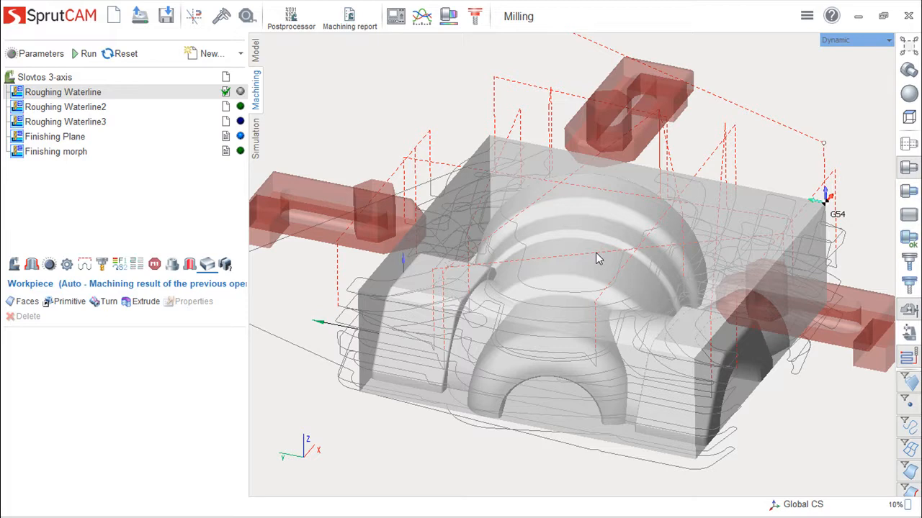
pyautogui.moveTo(611, 263)
pyautogui.mouseDown(button='middle')
pyautogui.moveTo(616, 216)
pyautogui.moveTo(605, 268)
pyautogui.mouseUp(button='middle')
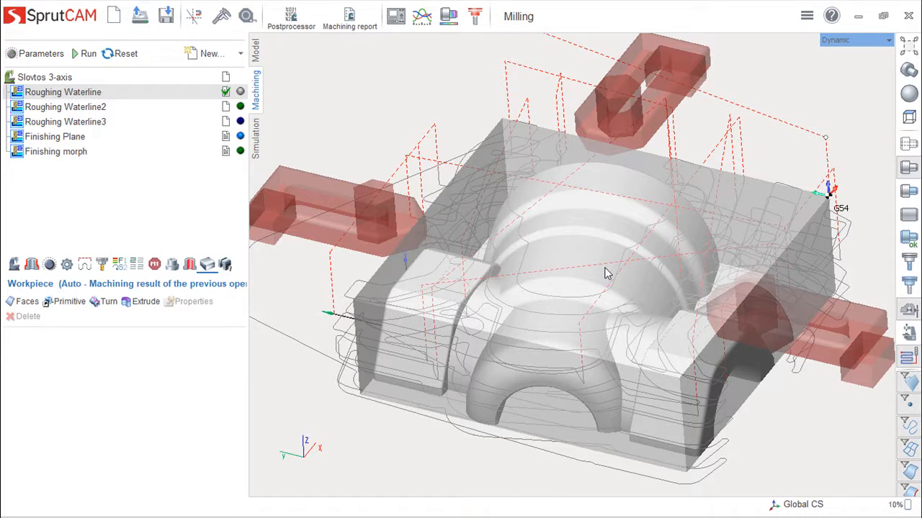
pyautogui.click(67, 107)
pyautogui.moveTo(693, 356); pyautogui.dragTo(649, 320, button='middle')
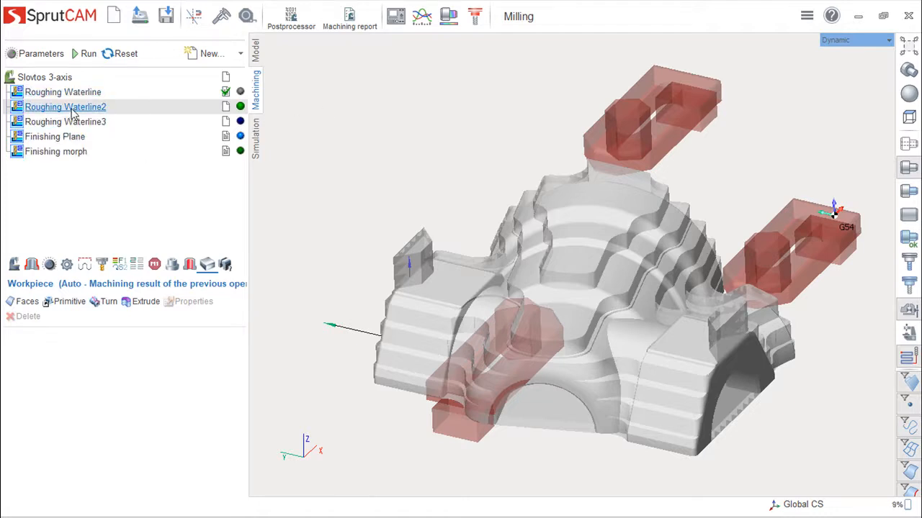
pyautogui.moveTo(617, 320); pyautogui.dragTo(666, 268, button='middle')
pyautogui.scroll(3, 699, 307)
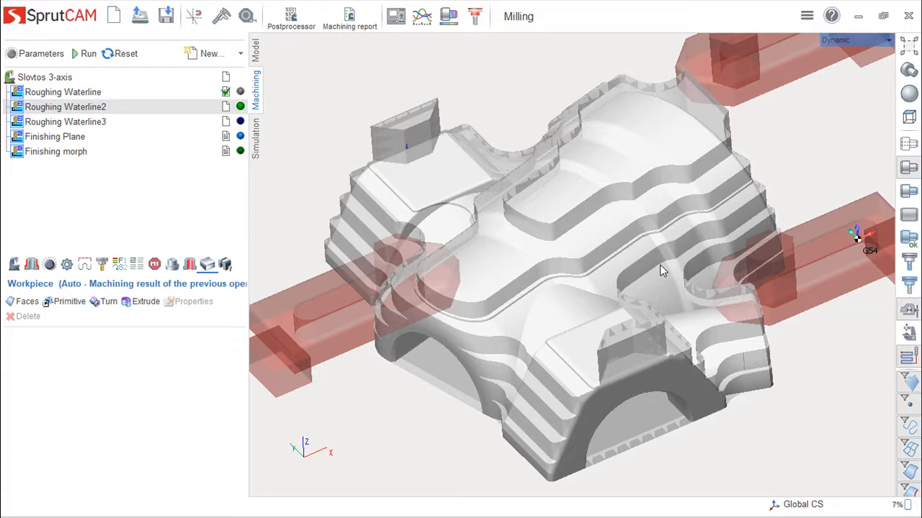
pyautogui.moveTo(658, 303); pyautogui.dragTo(710, 310, button='right')
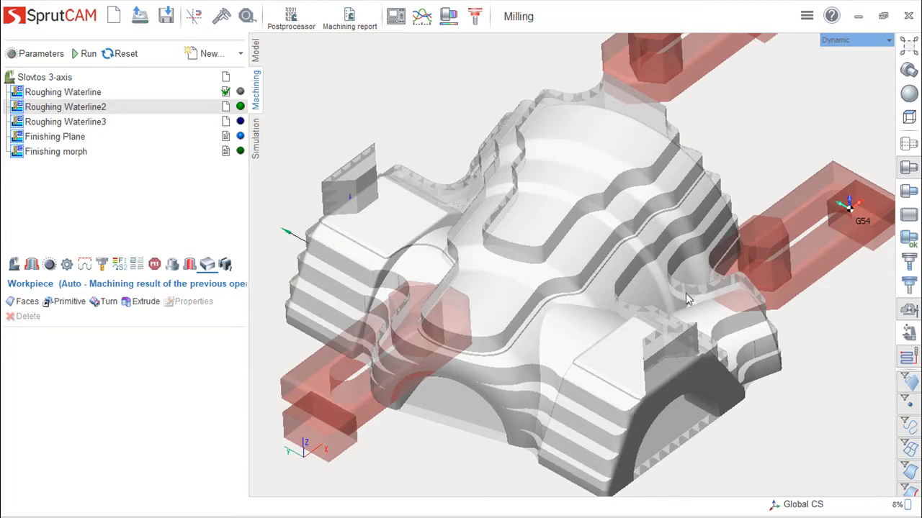
pyautogui.moveTo(679, 288); pyautogui.dragTo(670, 308, button='right')
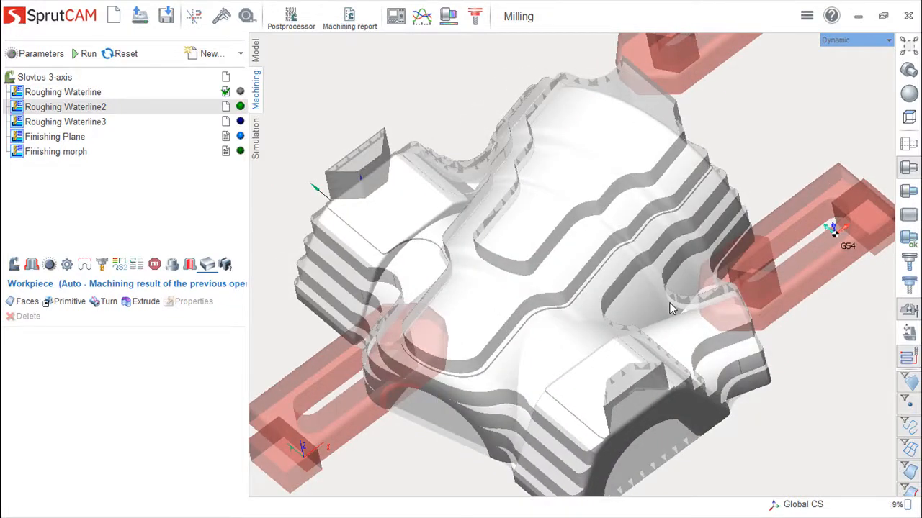
pyautogui.moveTo(670, 309); pyautogui.dragTo(632, 229, button='right')
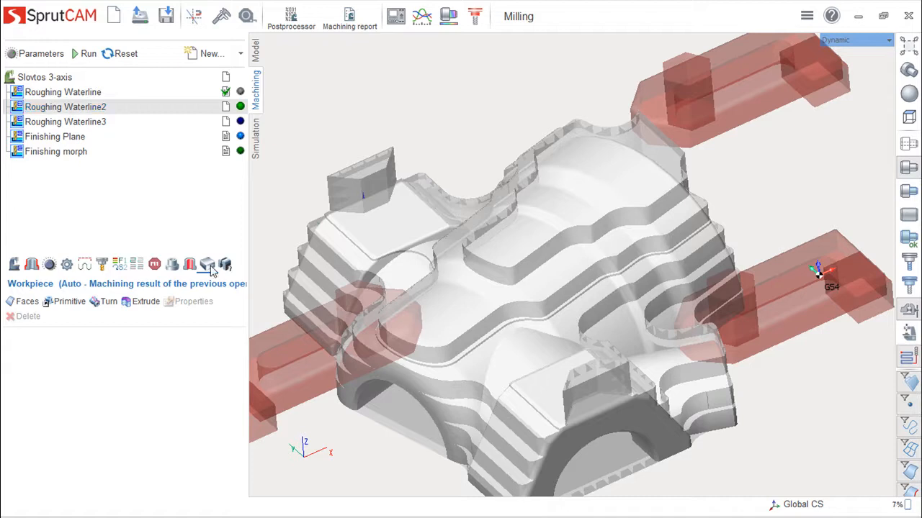
# - Check the "Machining result of the previous operation" workpiece type for Roughing Waterline2 without adding it, and inspect the remaining stock
pyautogui.click(70, 303)
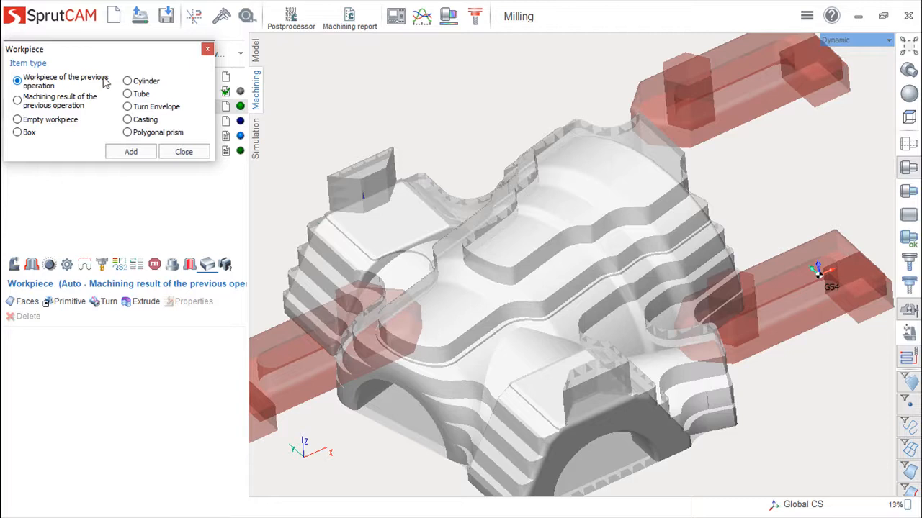
pyautogui.click(18, 101)
pyautogui.click(208, 49)
pyautogui.moveTo(736, 337); pyautogui.dragTo(783, 337, button='middle')
pyautogui.moveTo(591, 287); pyautogui.dragTo(577, 245, button='middle')
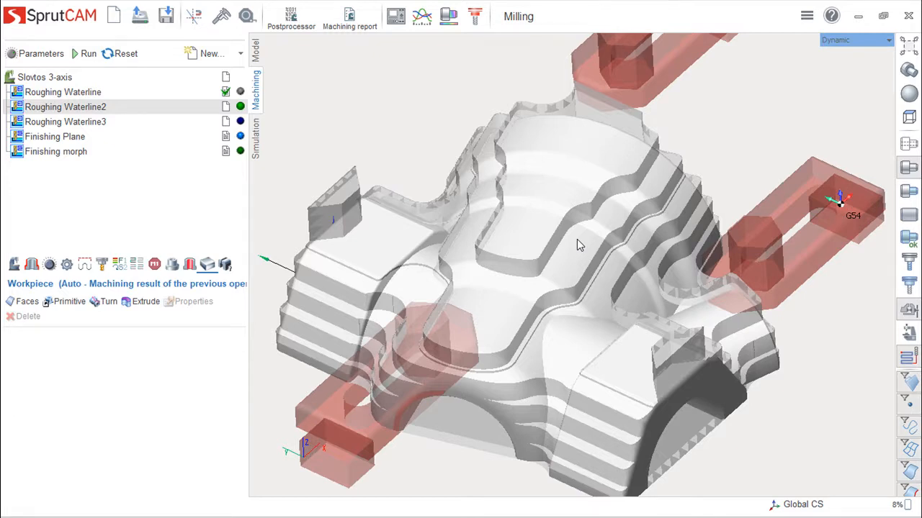
pyautogui.scroll(-2, 548, 280)
pyautogui.moveTo(547, 281); pyautogui.dragTo(544, 287, button='middle')
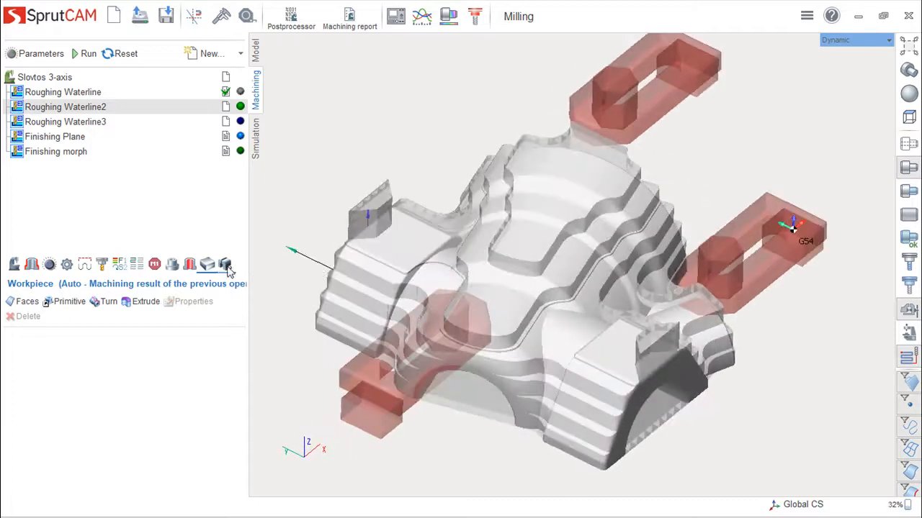
# - Compare the clamp fixtures assigned to Roughing Waterline2 with those assigned to Roughing Waterline
pyautogui.click(230, 266)
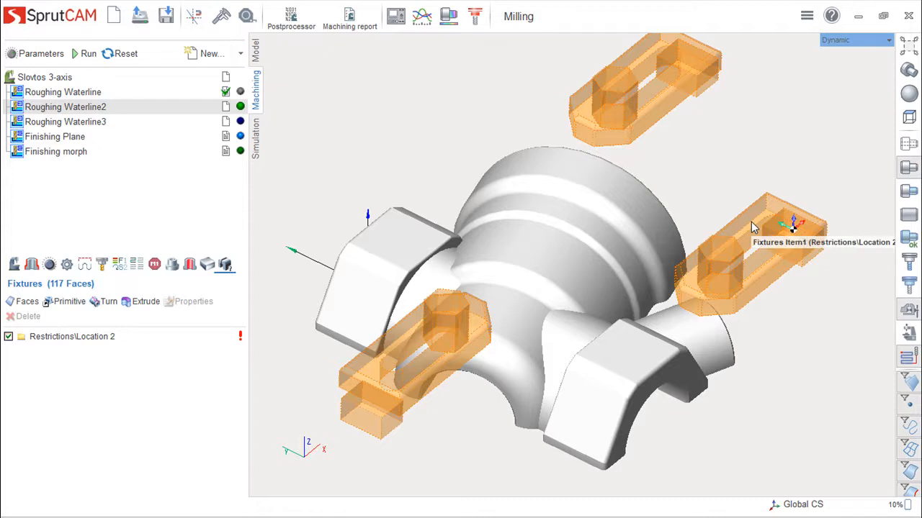
pyautogui.moveTo(676, 362)
pyautogui.mouseDown(button='middle')
pyautogui.moveTo(679, 347)
pyautogui.moveTo(666, 353)
pyautogui.moveTo(692, 359)
pyautogui.mouseUp(button='middle')
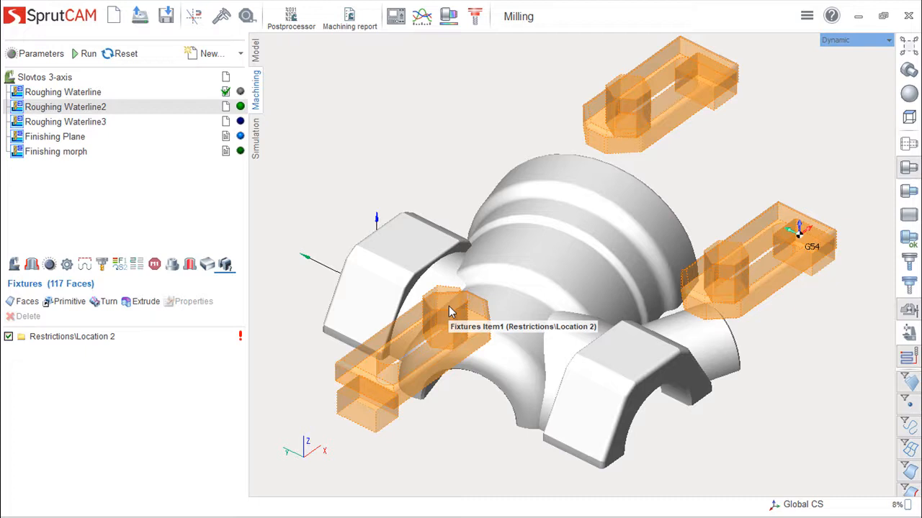
pyautogui.click(85, 97)
pyautogui.moveTo(677, 331); pyautogui.dragTo(750, 302, button='middle')
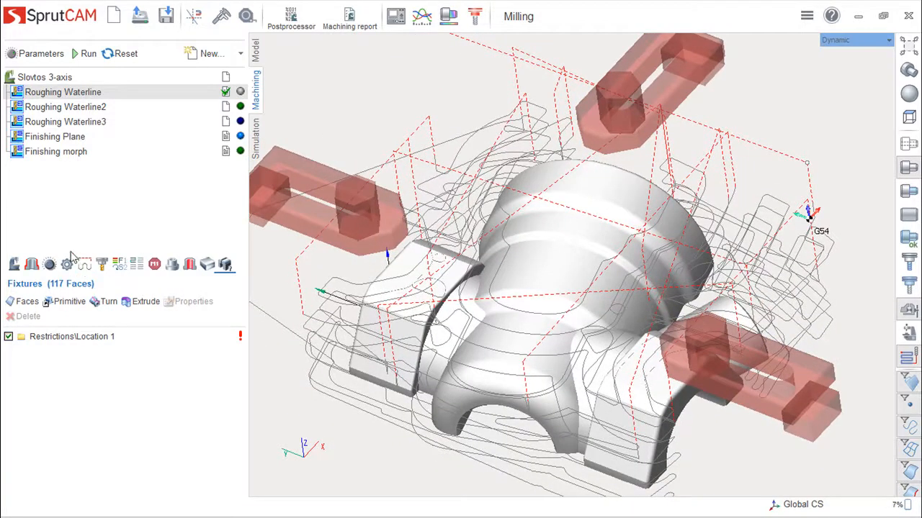
# - Display the Roughing Waterline workpiece again and examine the block together with its clamps and toolpath
pyautogui.click(207, 265)
pyautogui.moveTo(500, 290); pyautogui.dragTo(576, 264, button='middle')
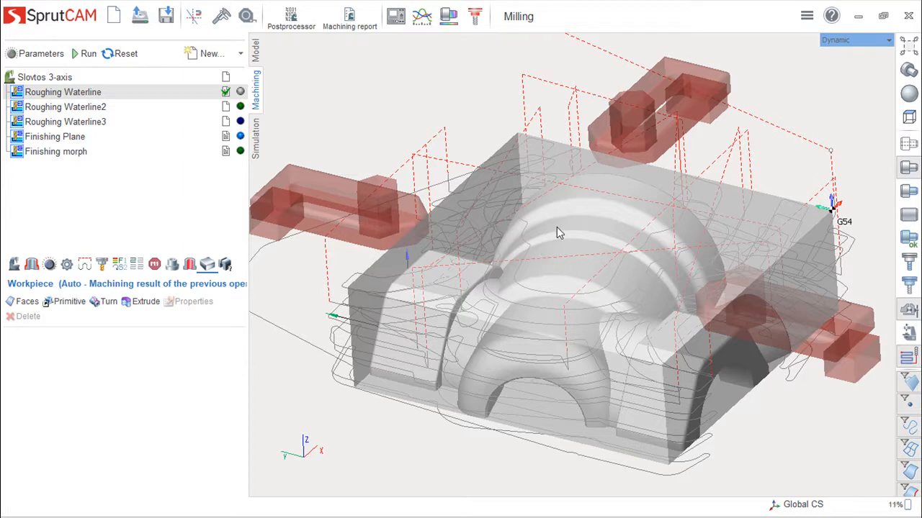
pyautogui.moveTo(567, 261); pyautogui.dragTo(535, 255, button='middle')
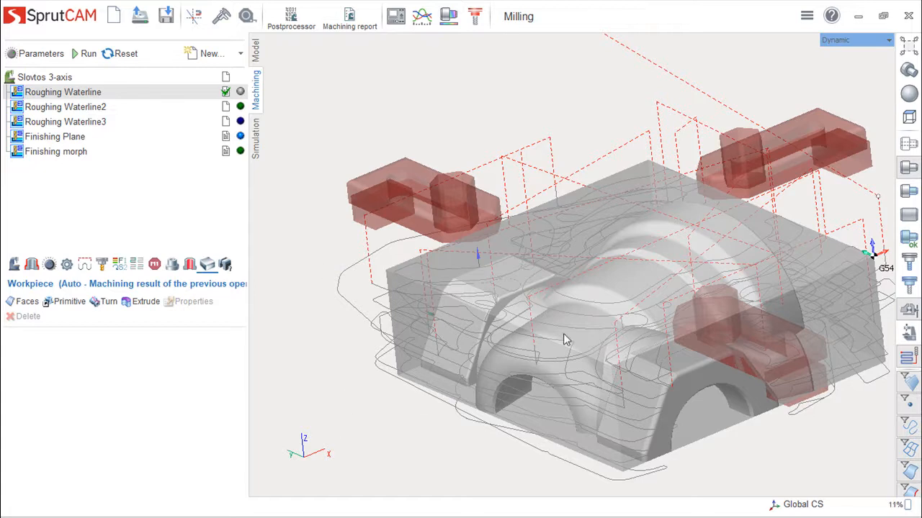
pyautogui.moveTo(645, 308); pyautogui.dragTo(661, 320, button='middle')
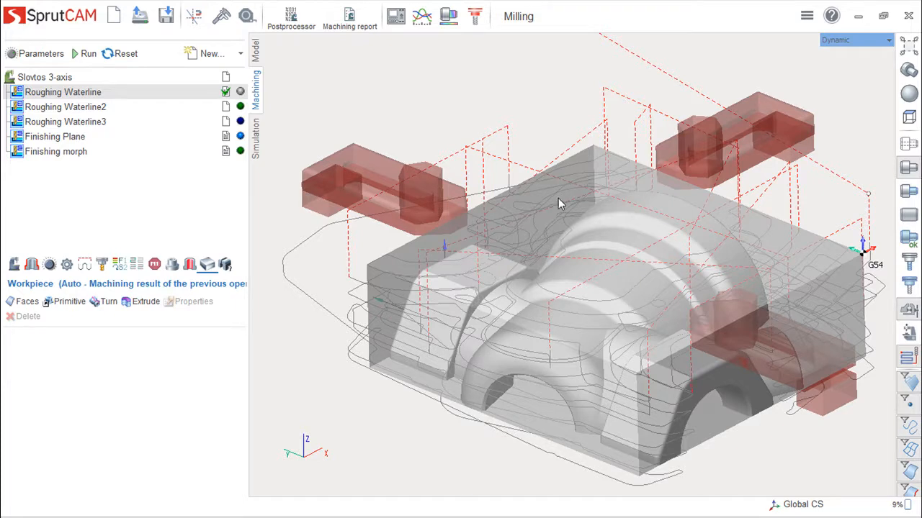
pyautogui.moveTo(589, 265); pyautogui.dragTo(607, 282, button='middle')
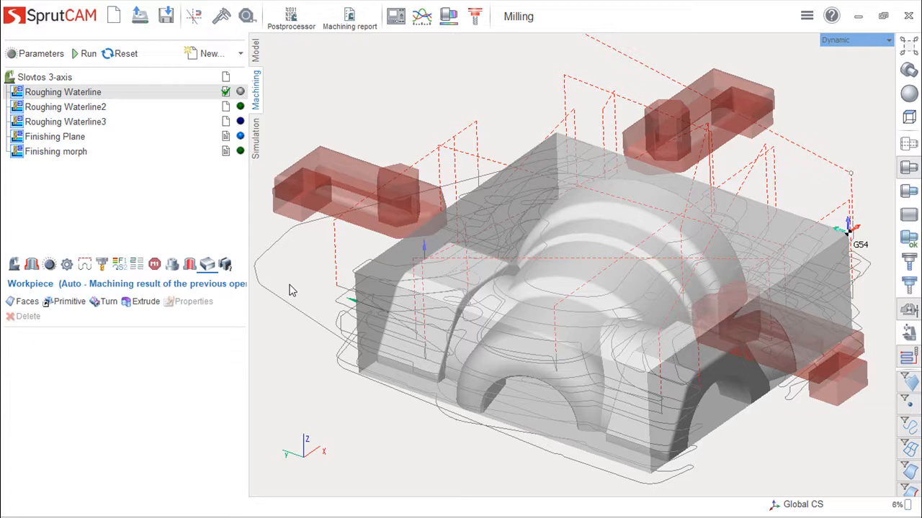
# - Save the project and display the Holes settings of the Roughing Waterline operation
pyautogui.hotkey('ctrl', 's')
pyautogui.click(189, 264)
pyautogui.moveTo(529, 355); pyautogui.dragTo(274, 330, button='middle')
pyautogui.moveTo(574, 384); pyautogui.dragTo(706, 387, button='middle')
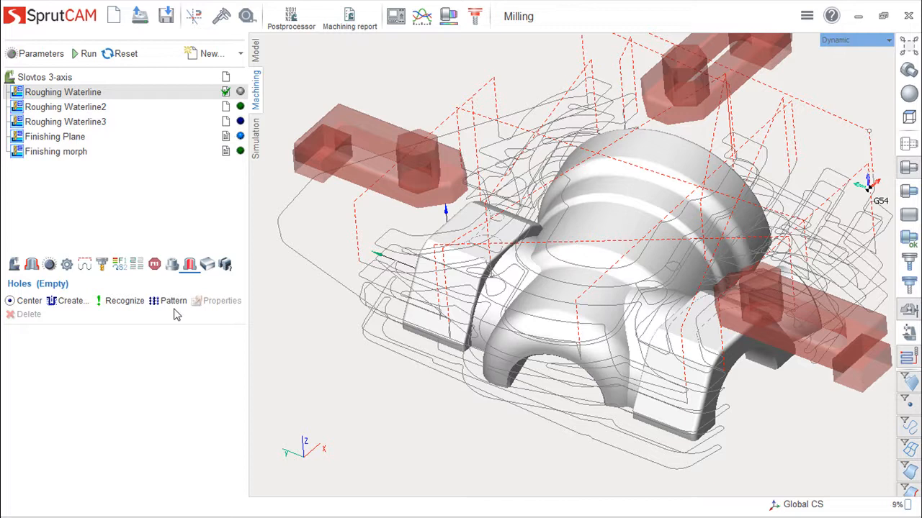
# - Check the hole creation options for the Roughing Waterline operation without adding a hole
pyautogui.click(70, 304)
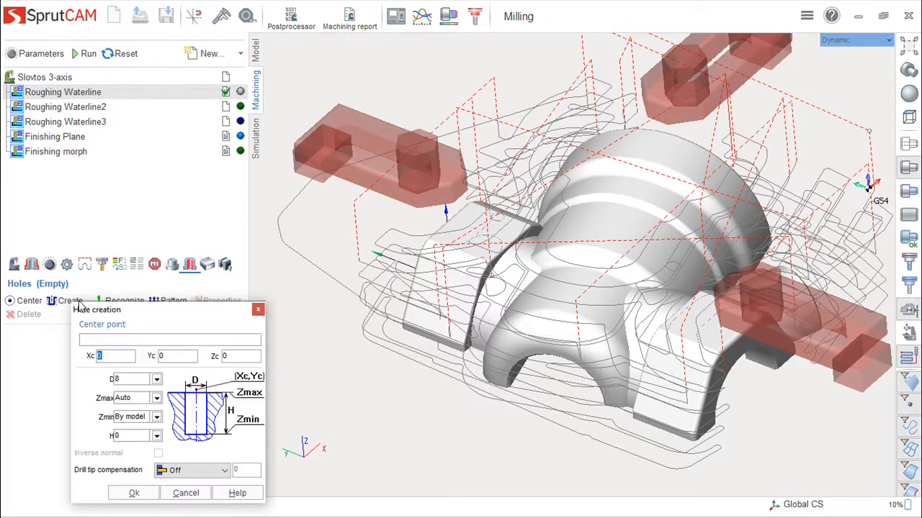
pyautogui.moveTo(186, 310); pyautogui.dragTo(264, 111)
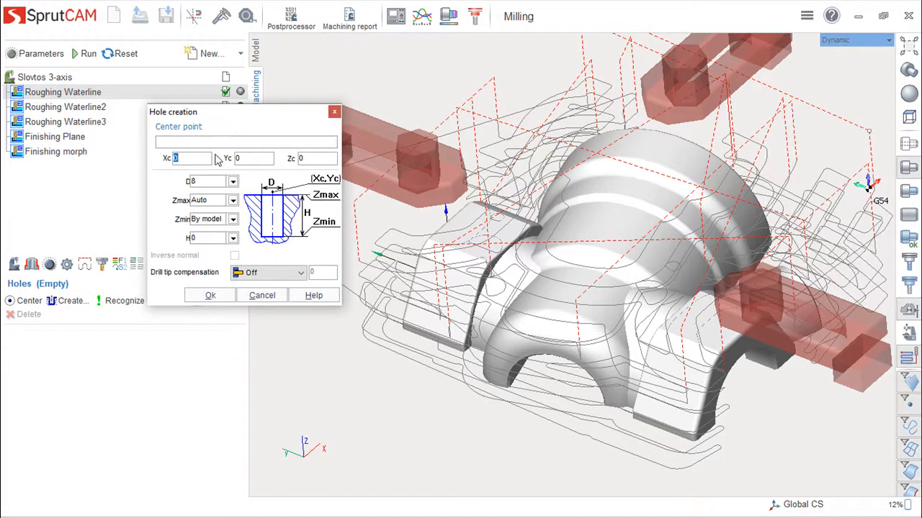
pyautogui.click(320, 157)
pyautogui.click(263, 296)
pyautogui.moveTo(573, 361); pyautogui.dragTo(599, 351, button='middle')
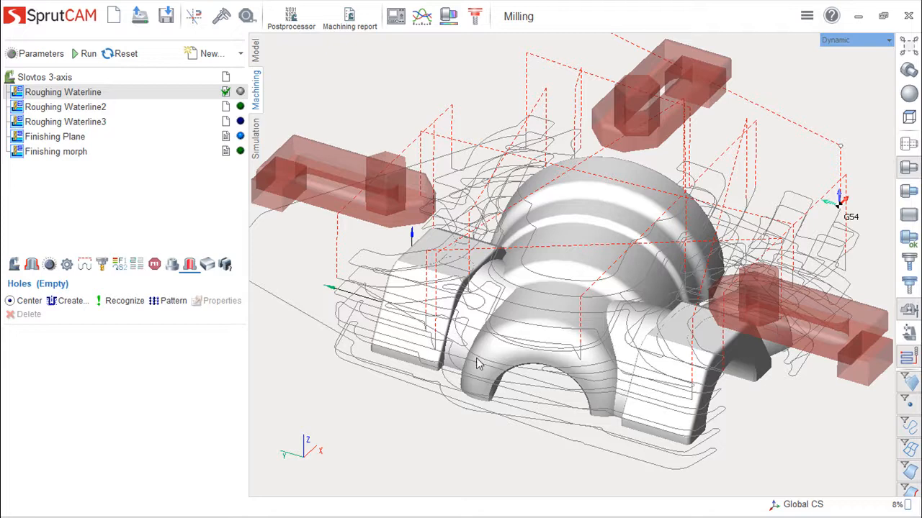
# - Display the Roughing Waterline tool settings and review the available tool types, keeping the cylindrical mill
pyautogui.click(100, 265)
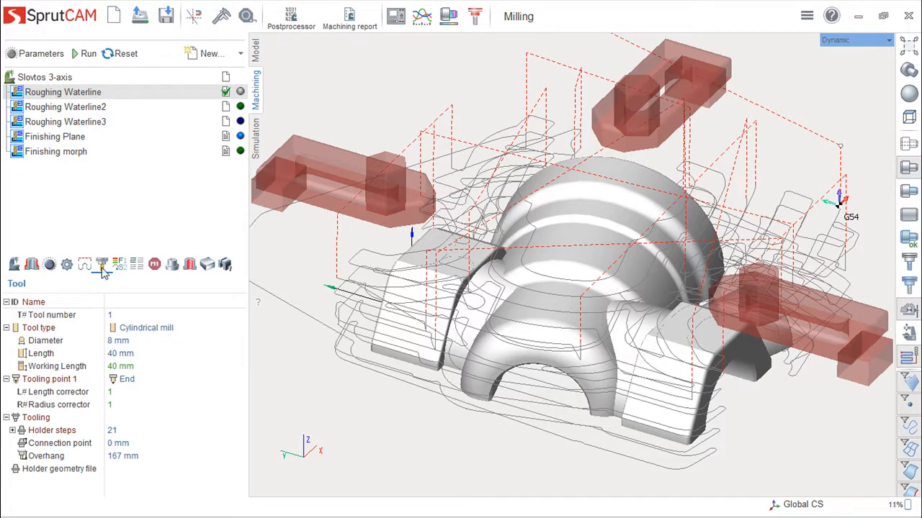
pyautogui.click(153, 331)
pyautogui.click(241, 329)
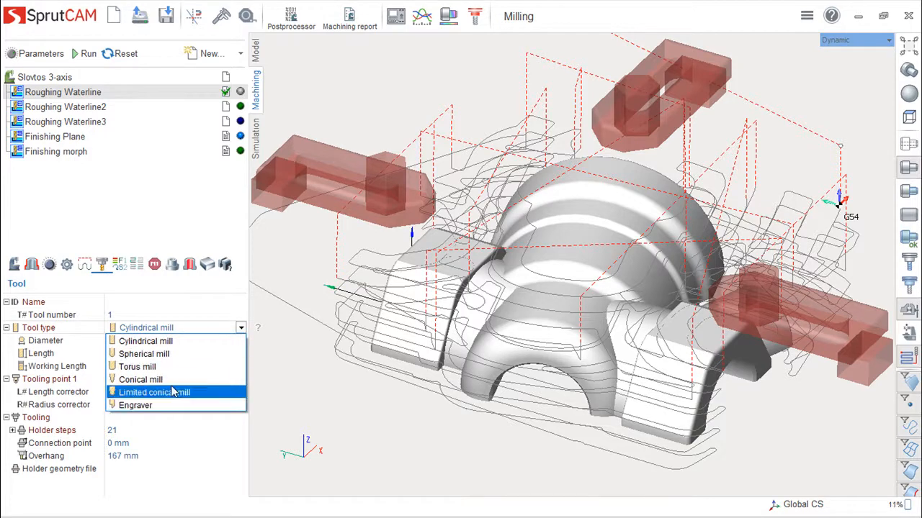
pyautogui.click(707, 20)
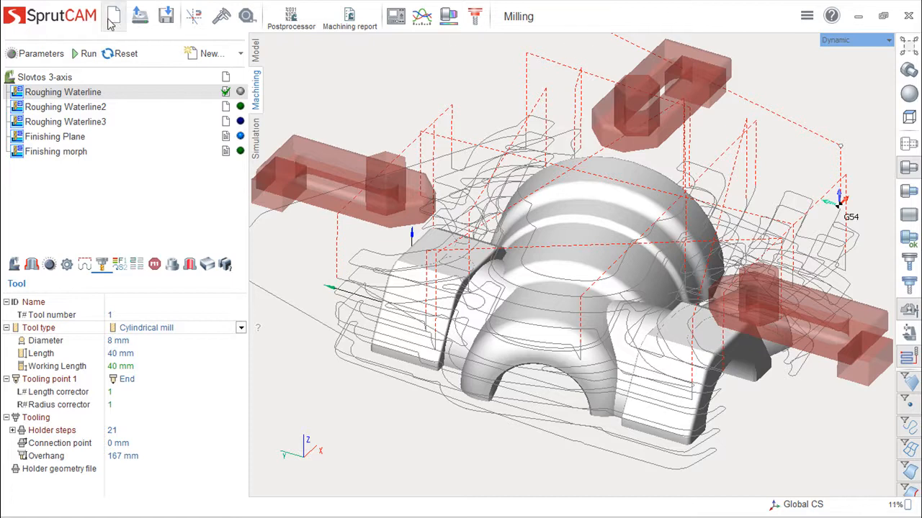
# - In the Roughing Waterline tool parameters, try the spherical, torus, double radial and conical mill tool groups
pyautogui.doubleClick(93, 94)
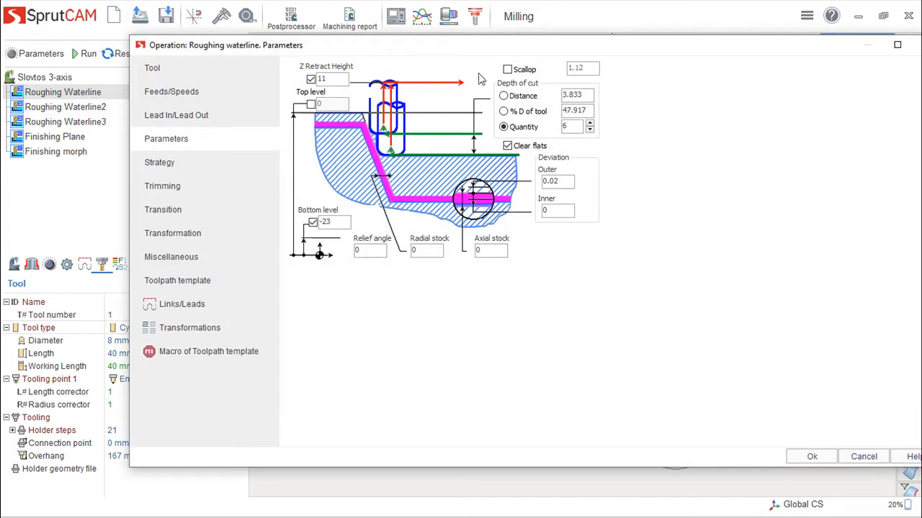
pyautogui.moveTo(488, 47); pyautogui.dragTo(458, 53)
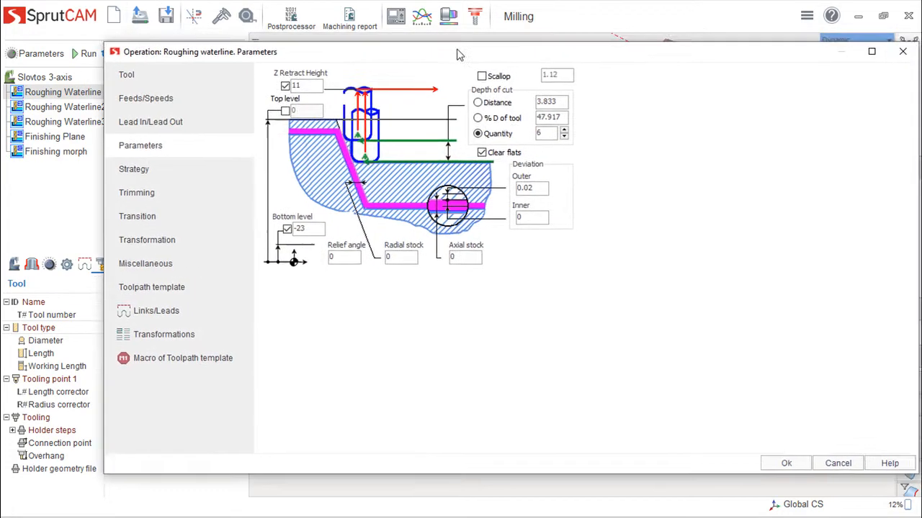
pyautogui.click(141, 79)
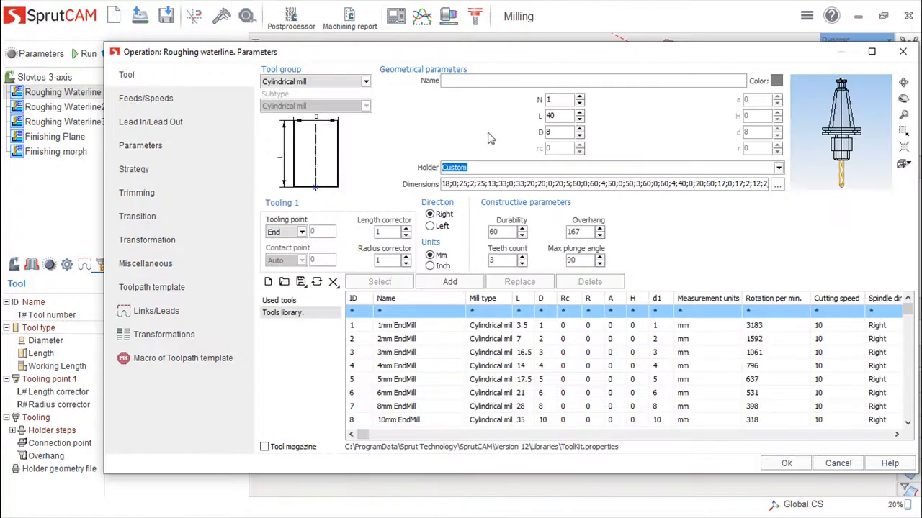
pyautogui.click(365, 82)
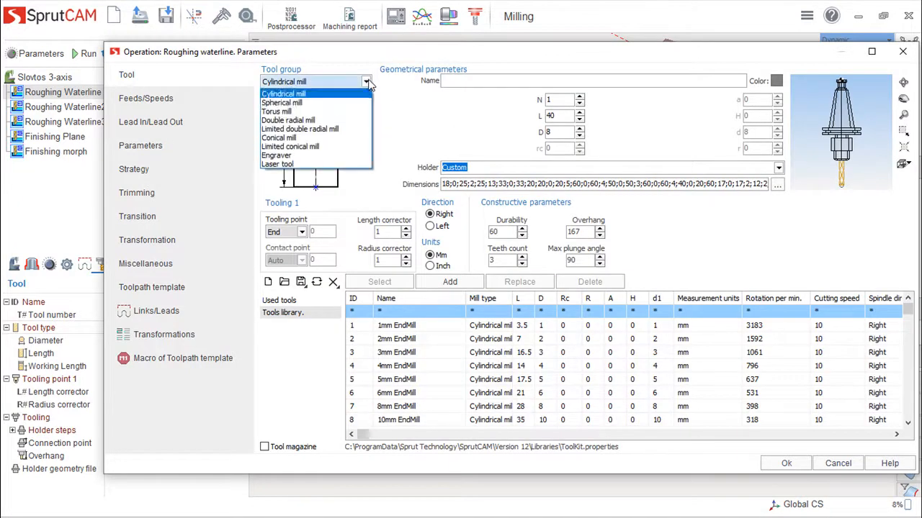
pyautogui.click(288, 103)
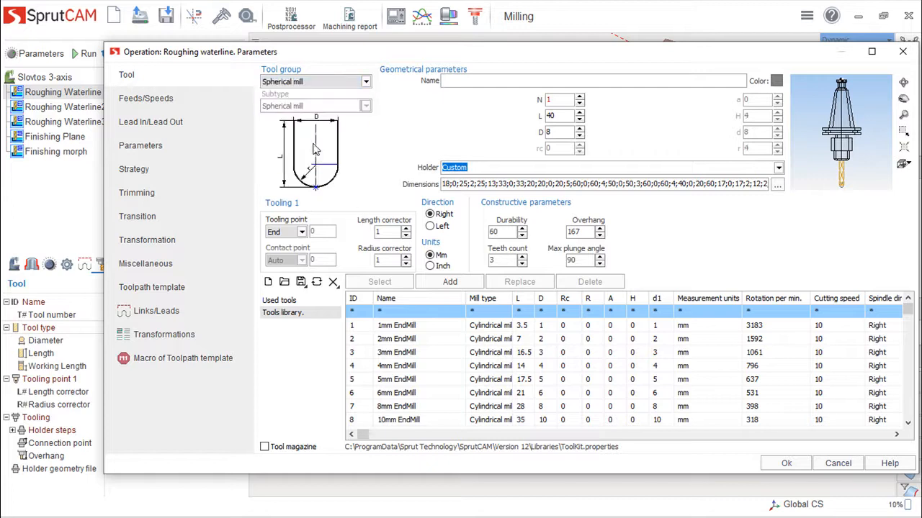
pyautogui.click(365, 82)
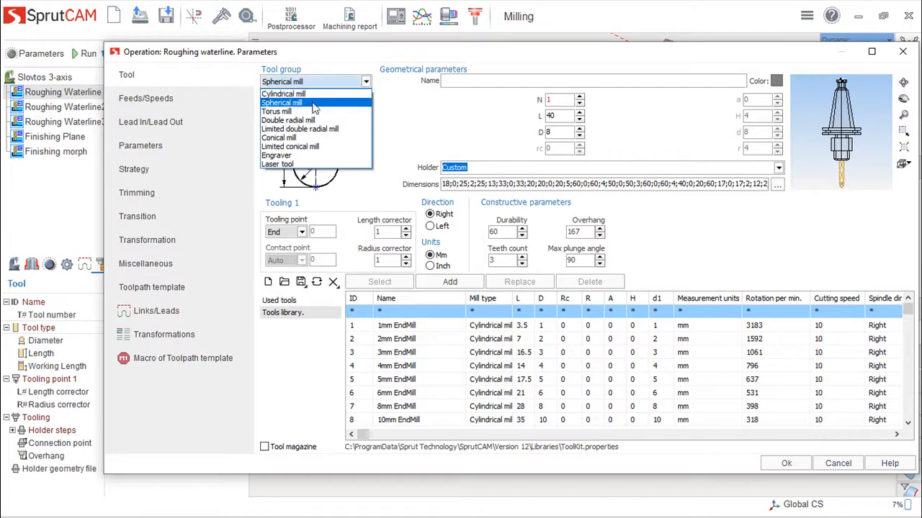
pyautogui.click(286, 113)
pyautogui.click(366, 82)
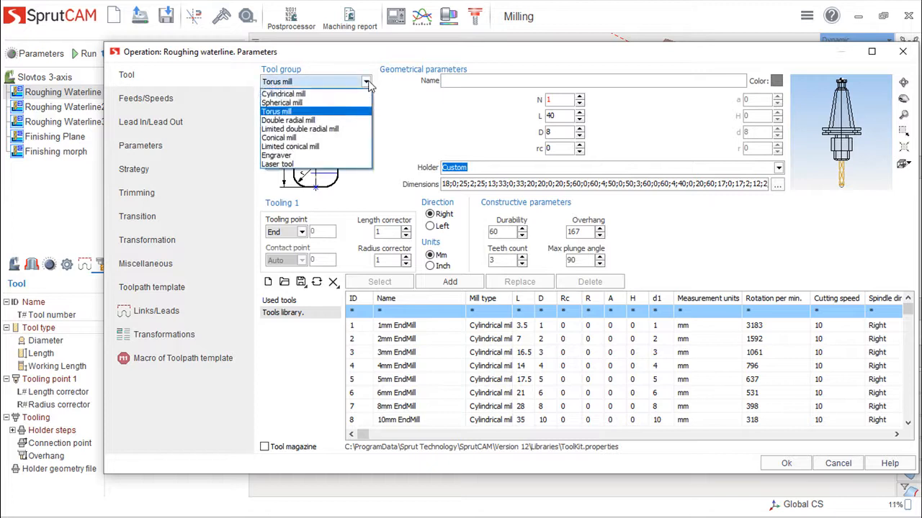
pyautogui.click(301, 121)
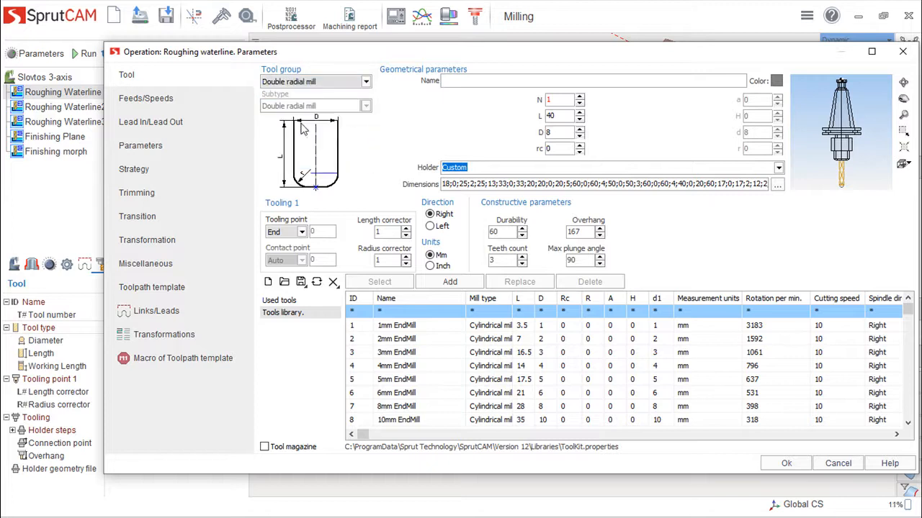
pyautogui.click(365, 84)
pyautogui.click(301, 139)
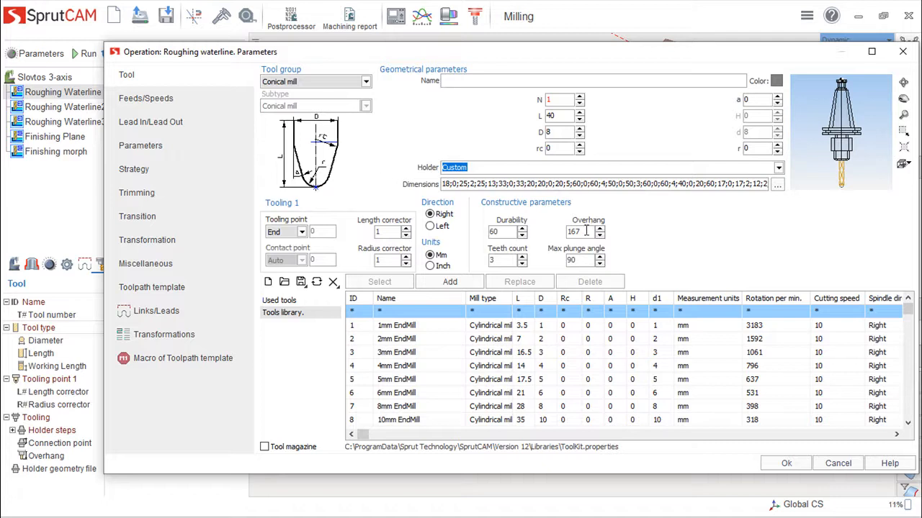
# - Check the tool's overhang among the constructive parameters and discard the changes to the operation parameters
pyautogui.doubleClick(574, 231)
pyautogui.click(588, 234)
pyautogui.moveTo(588, 232); pyautogui.dragTo(567, 231)
pyautogui.click(586, 230)
pyautogui.moveTo(587, 233); pyautogui.dragTo(560, 240)
pyautogui.moveTo(752, 55); pyautogui.dragTo(729, 44)
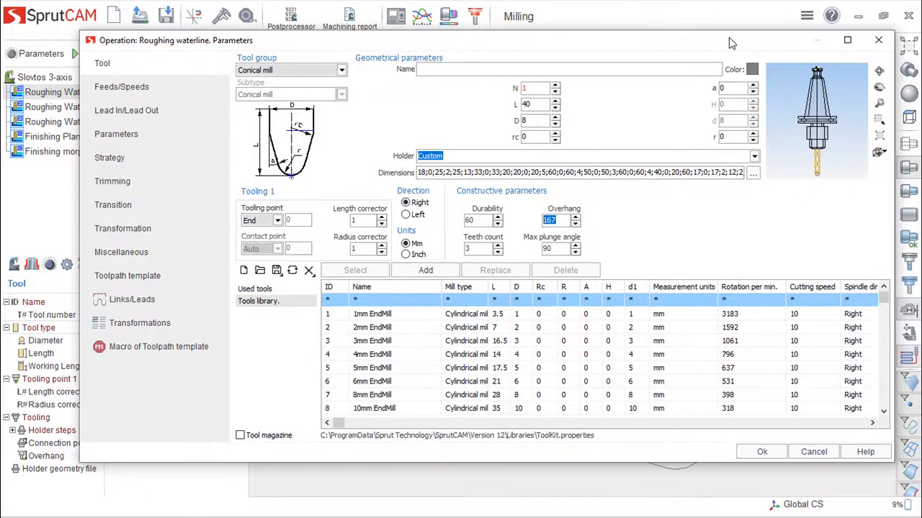
pyautogui.click(814, 452)
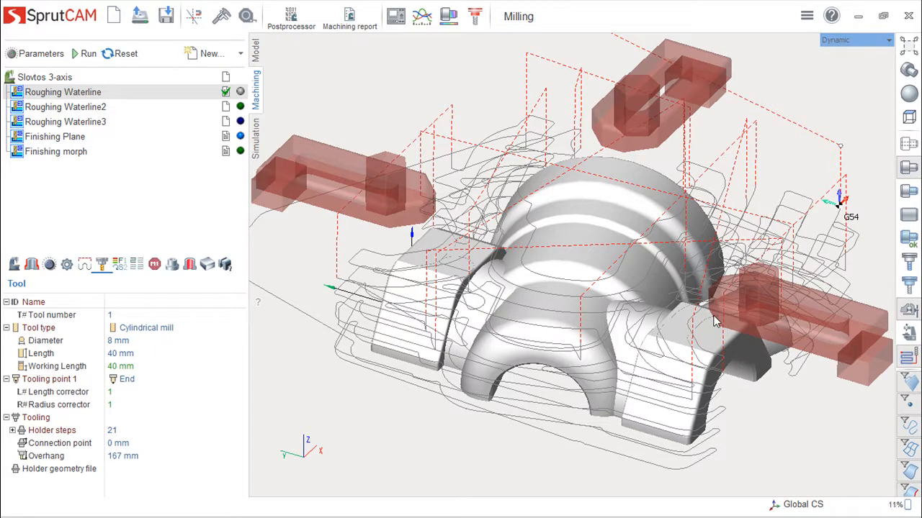
# - Examine the Roughing Waterline rapid moves above the part and clamps, including the approach near the G54 origin
pyautogui.moveTo(722, 283)
pyautogui.mouseDown(button='middle')
pyautogui.moveTo(702, 302)
pyautogui.moveTo(719, 297)
pyautogui.moveTo(718, 251)
pyautogui.moveTo(735, 286)
pyautogui.mouseUp(button='middle')
pyautogui.scroll(1, 734, 286)
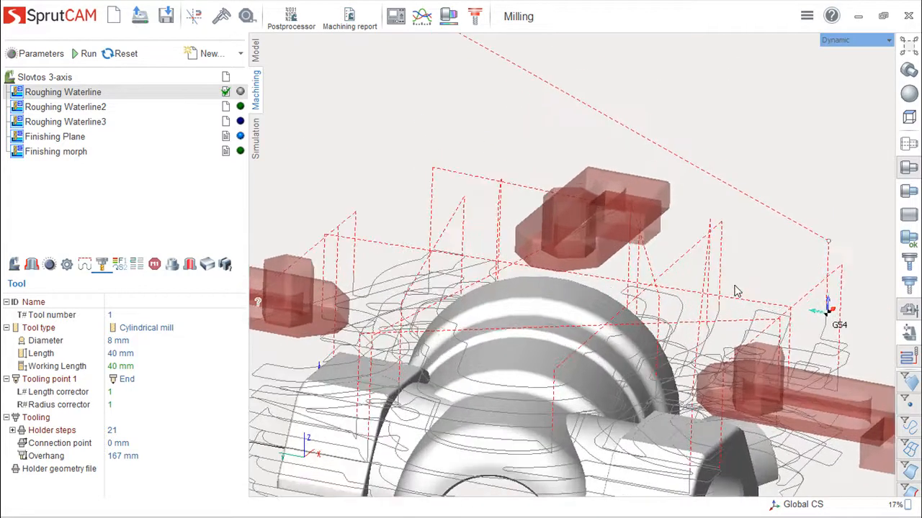
pyautogui.scroll(-3, 735, 291)
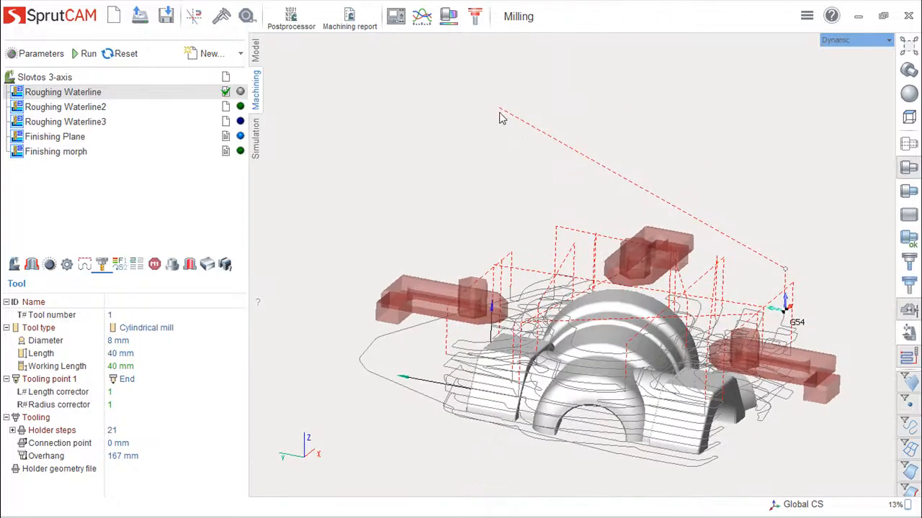
pyautogui.scroll(4, 704, 314)
pyautogui.moveTo(774, 330); pyautogui.dragTo(746, 207, button='middle')
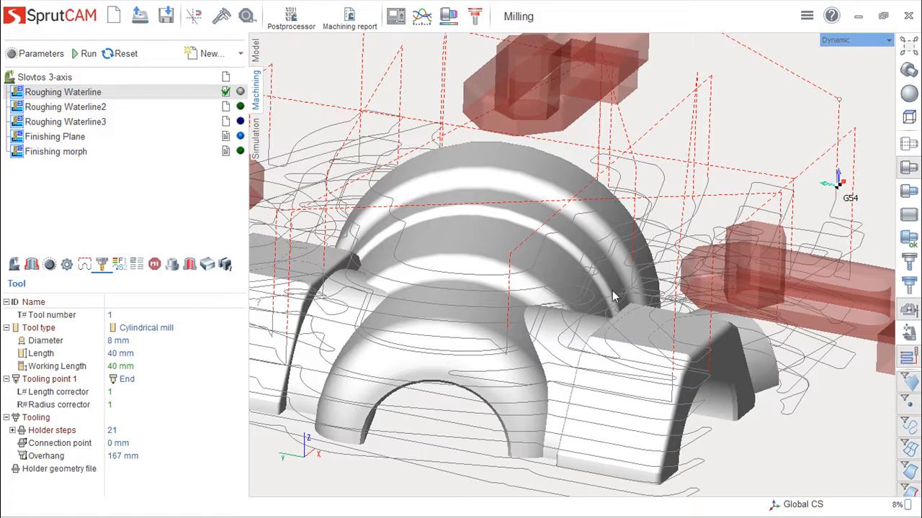
pyautogui.scroll(-3, 613, 295)
pyautogui.moveTo(600, 308); pyautogui.dragTo(591, 299, button='middle')
pyautogui.moveTo(525, 289); pyautogui.dragTo(607, 387, button='middle')
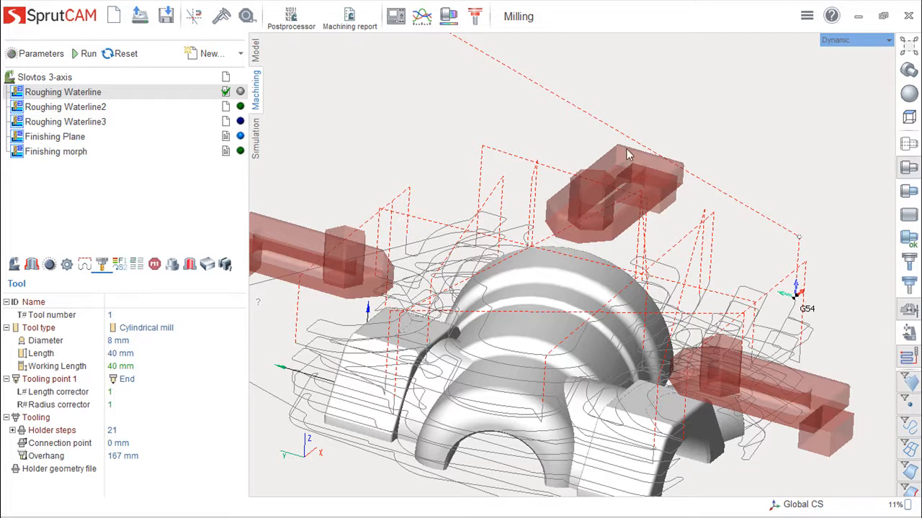
pyautogui.scroll(-4, 484, 61)
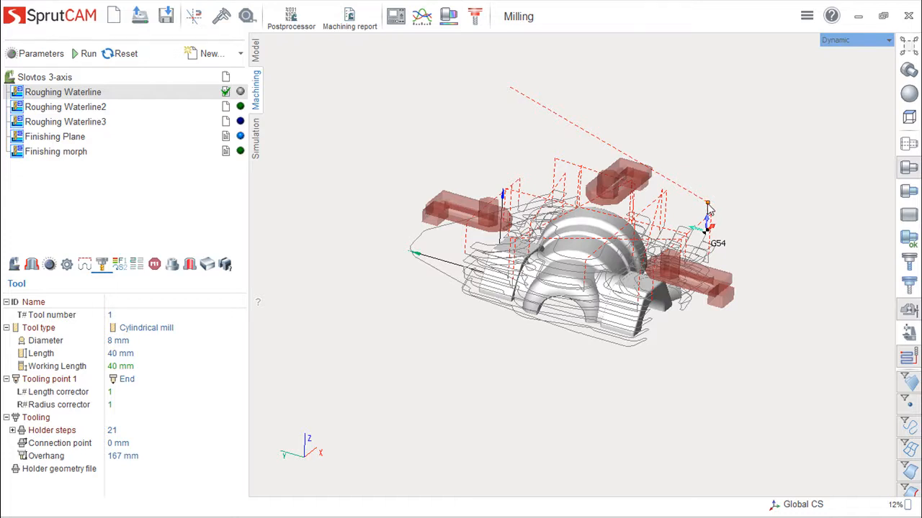
pyautogui.scroll(5, 707, 209)
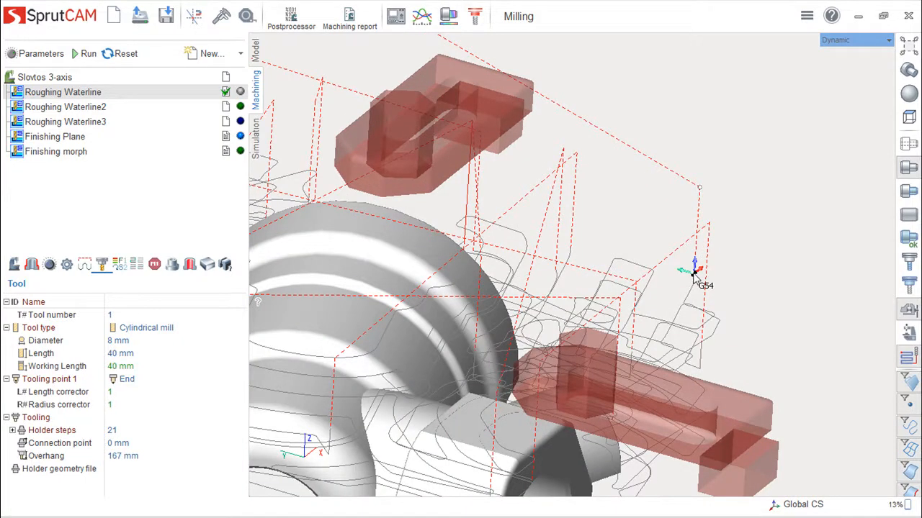
pyautogui.moveTo(695, 287); pyautogui.dragTo(686, 277, button='middle')
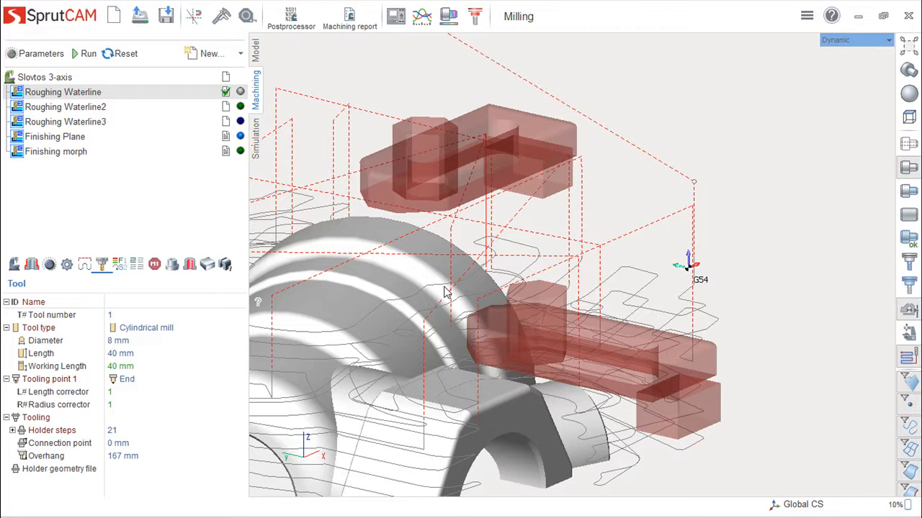
pyautogui.moveTo(469, 310); pyautogui.dragTo(605, 308, button='middle')
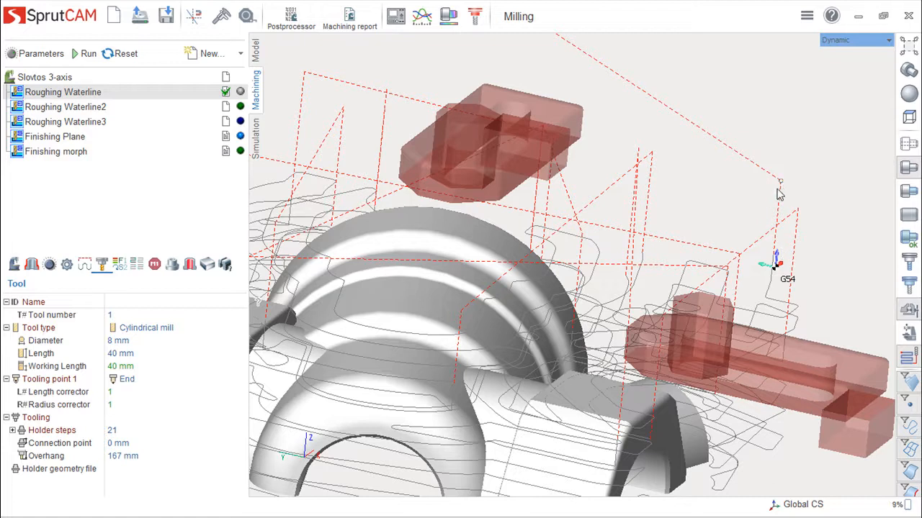
pyautogui.moveTo(679, 298); pyautogui.dragTo(675, 384, button='middle')
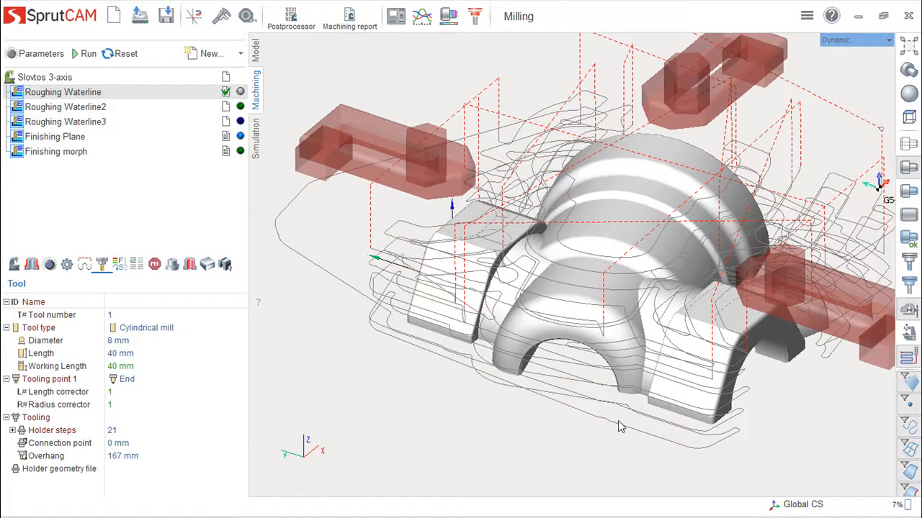
# - Examine how the roughing toolpath runs around the clamp beside the part's front block, from above and at an angle
pyautogui.moveTo(652, 389); pyautogui.dragTo(630, 358, button='middle')
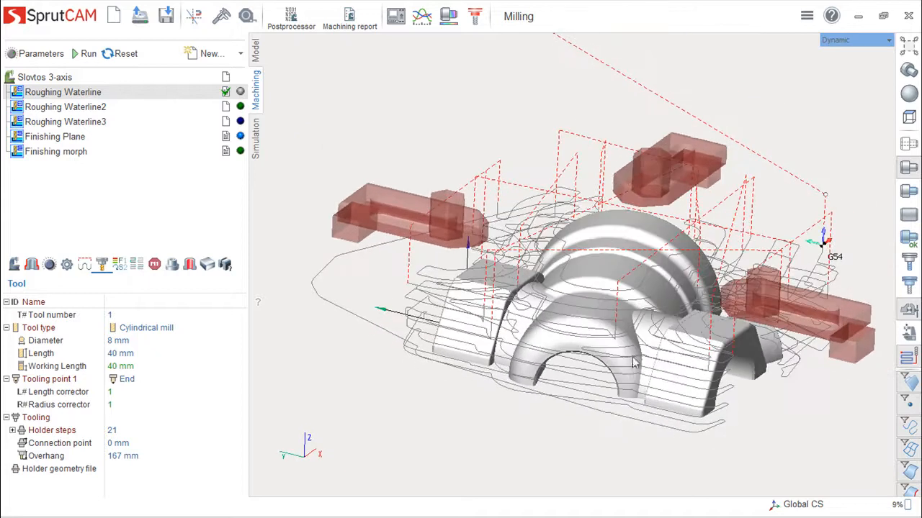
pyautogui.scroll(5, 701, 317)
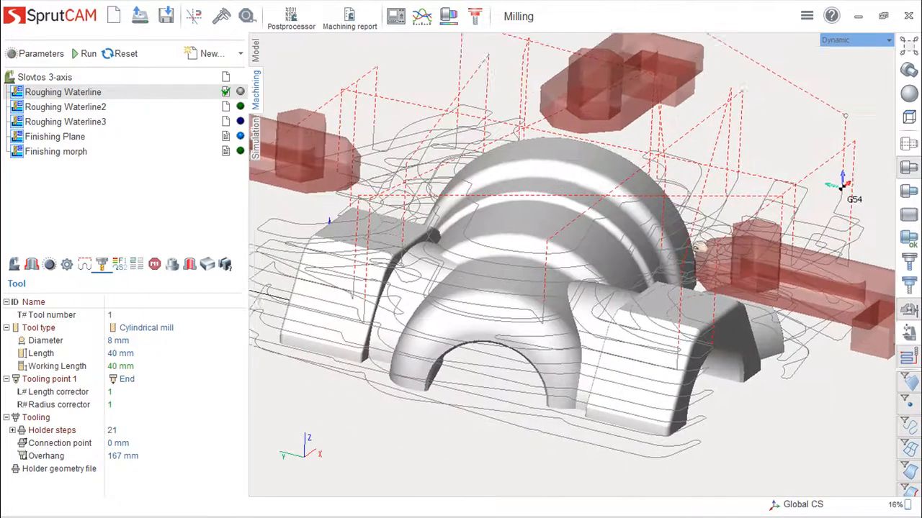
pyautogui.moveTo(701, 246); pyautogui.dragTo(654, 234, button='middle')
pyautogui.moveTo(709, 366); pyautogui.dragTo(711, 301, button='middle')
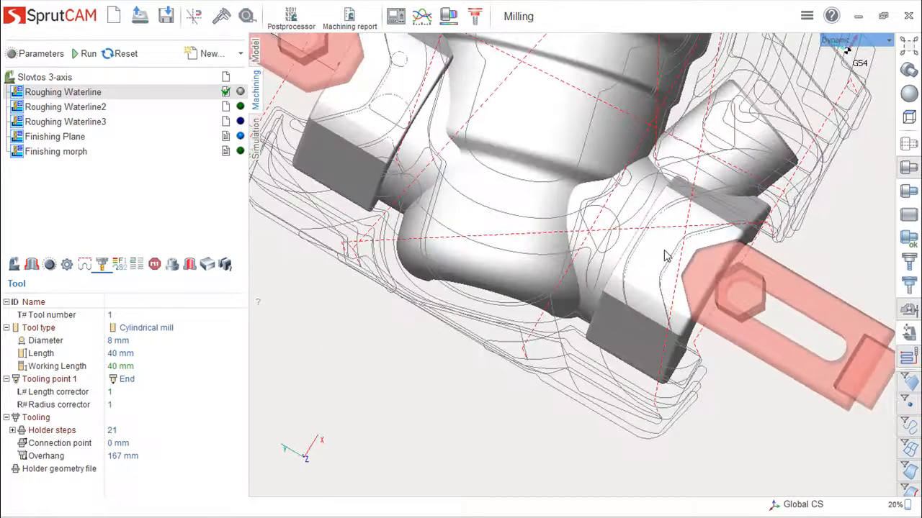
pyautogui.moveTo(699, 286); pyautogui.dragTo(709, 293, button='middle')
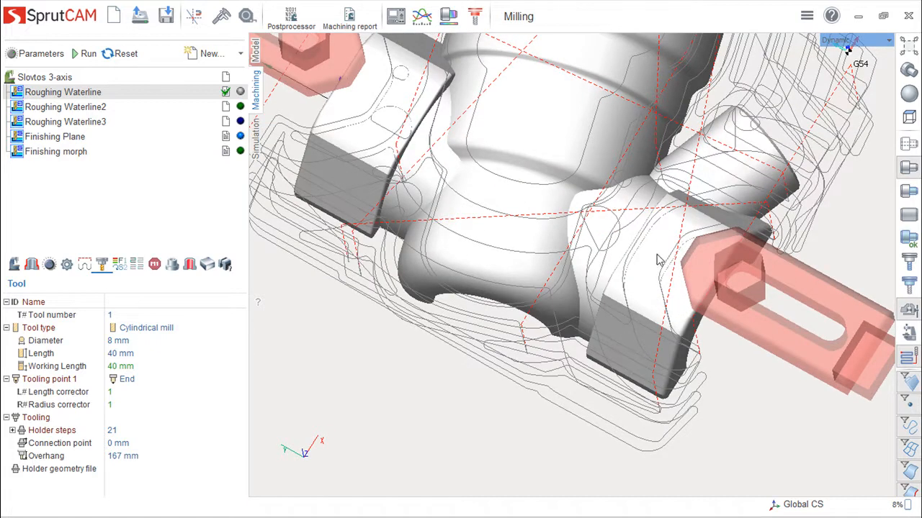
pyautogui.moveTo(642, 243); pyautogui.dragTo(672, 238, button='middle')
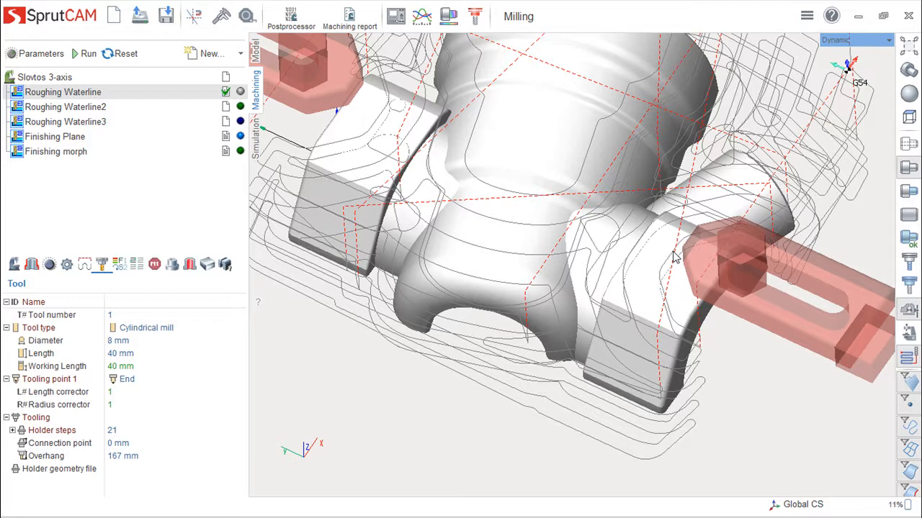
pyautogui.moveTo(782, 320); pyautogui.dragTo(776, 282, button='middle')
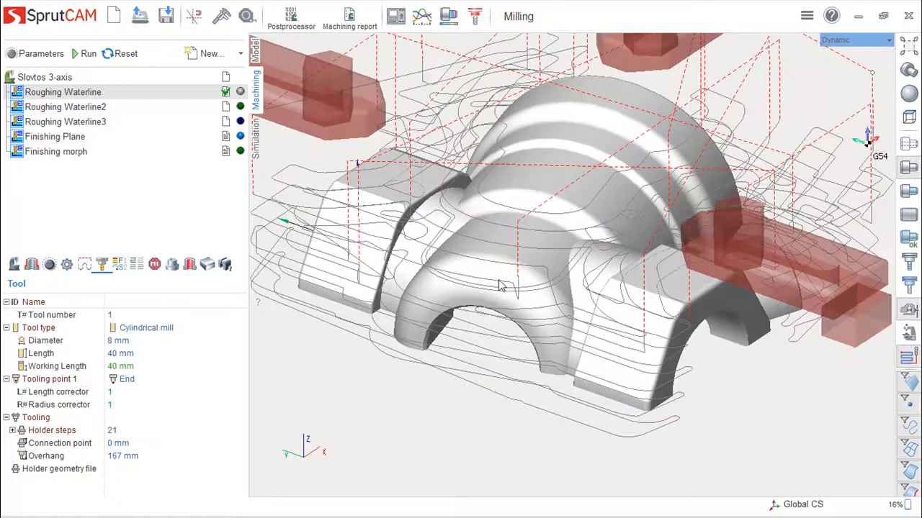
# - Examine up close where the rapid move meets the cutting passes above the part's front arch
pyautogui.scroll(-3, 531, 316)
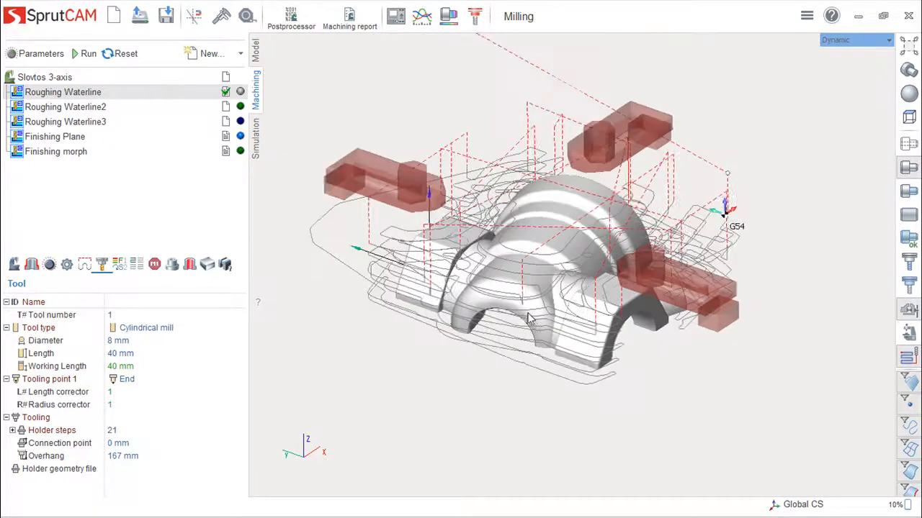
pyautogui.scroll(4, 525, 317)
pyautogui.scroll(5, 525, 320)
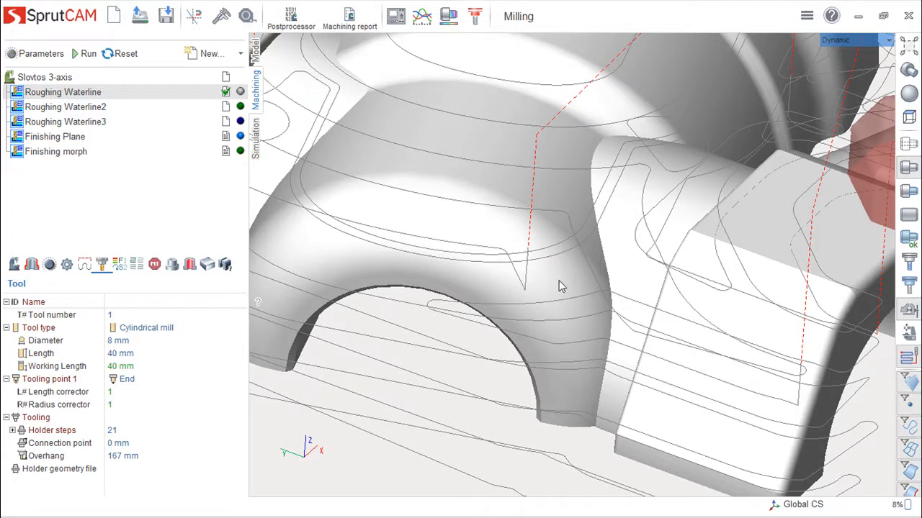
pyautogui.scroll(-2, 539, 261)
pyautogui.scroll(5, 536, 263)
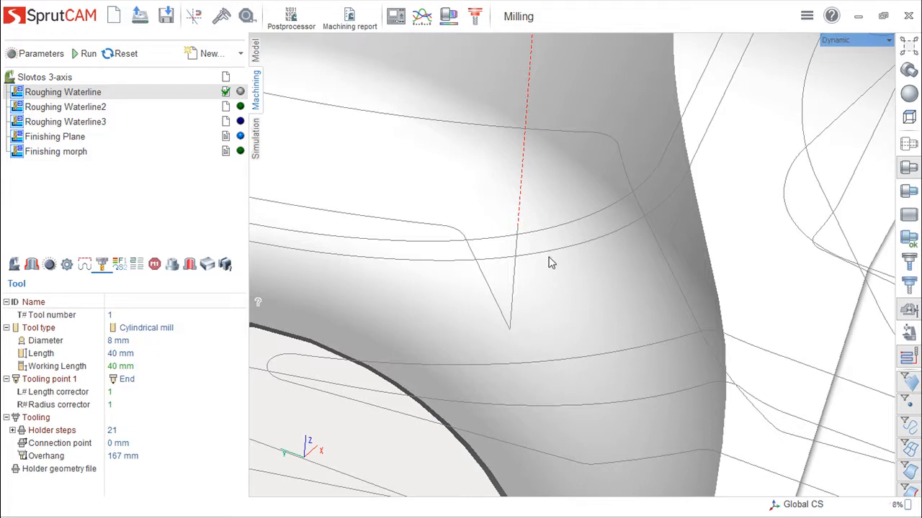
pyautogui.scroll(-4, 545, 274)
pyautogui.scroll(2, 555, 288)
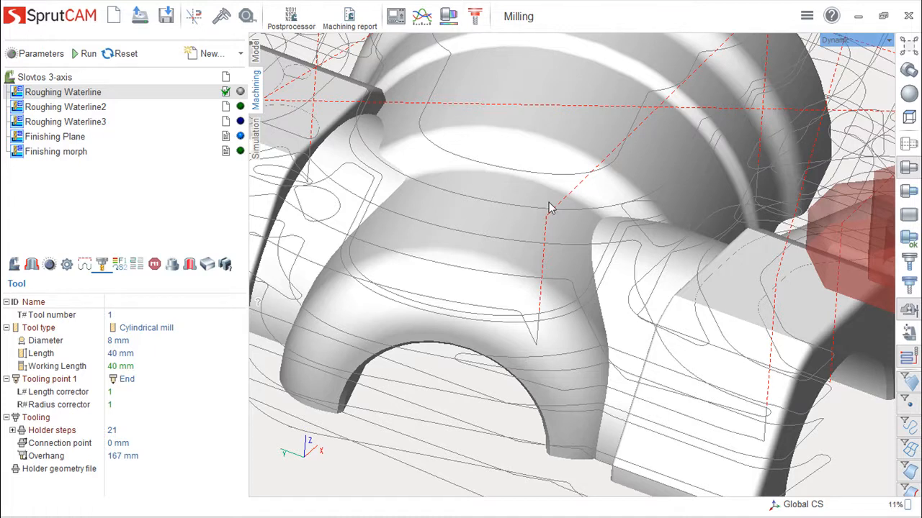
# - Review the retract height, depth of cut, and lead-in plunge settings of the Roughing Waterline operation
pyautogui.scroll(-4, 626, 252)
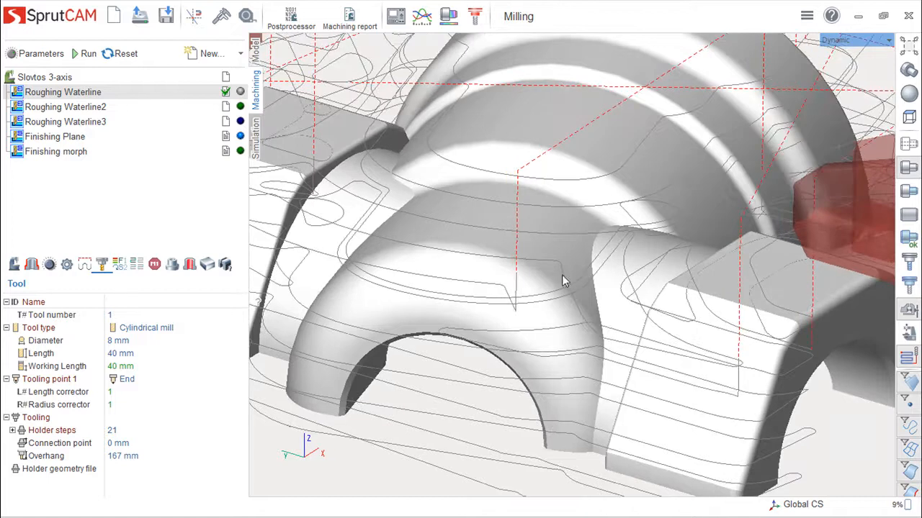
pyautogui.scroll(-1, 554, 281)
pyautogui.moveTo(553, 254); pyautogui.dragTo(569, 303, button='middle')
pyautogui.moveTo(664, 335); pyautogui.dragTo(669, 371, button='middle')
pyautogui.moveTo(635, 334); pyautogui.dragTo(608, 303, button='middle')
pyautogui.doubleClick(99, 93)
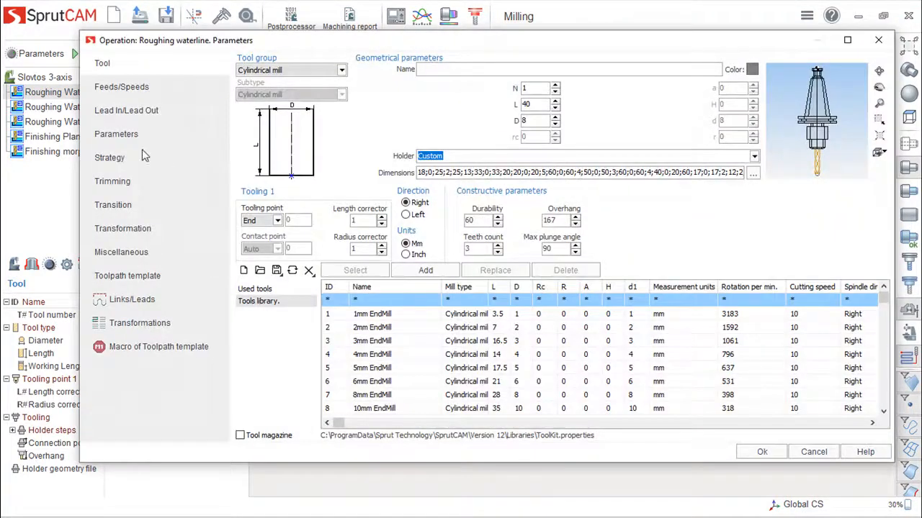
pyautogui.click(126, 136)
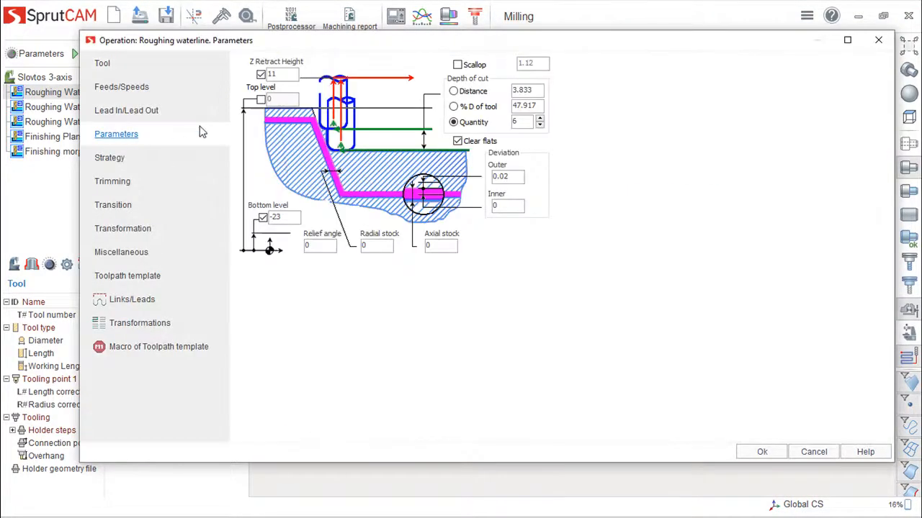
pyautogui.click(120, 110)
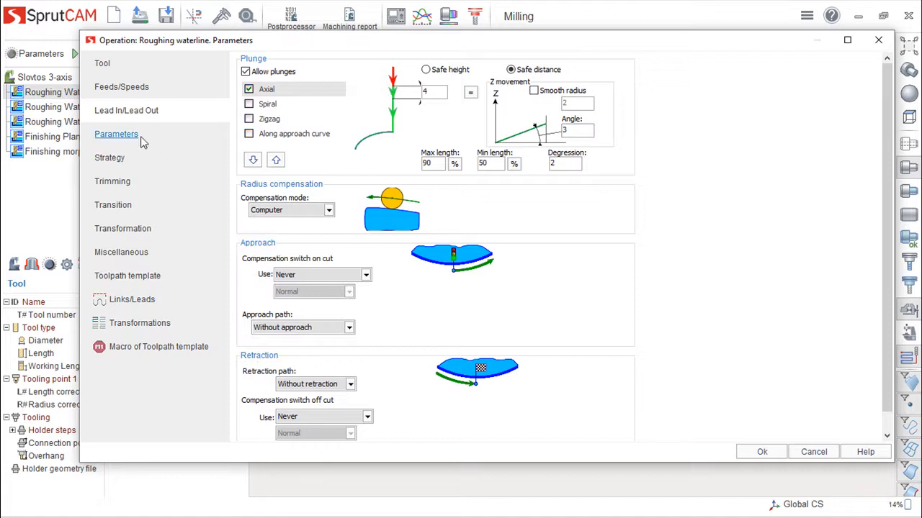
pyautogui.click(130, 137)
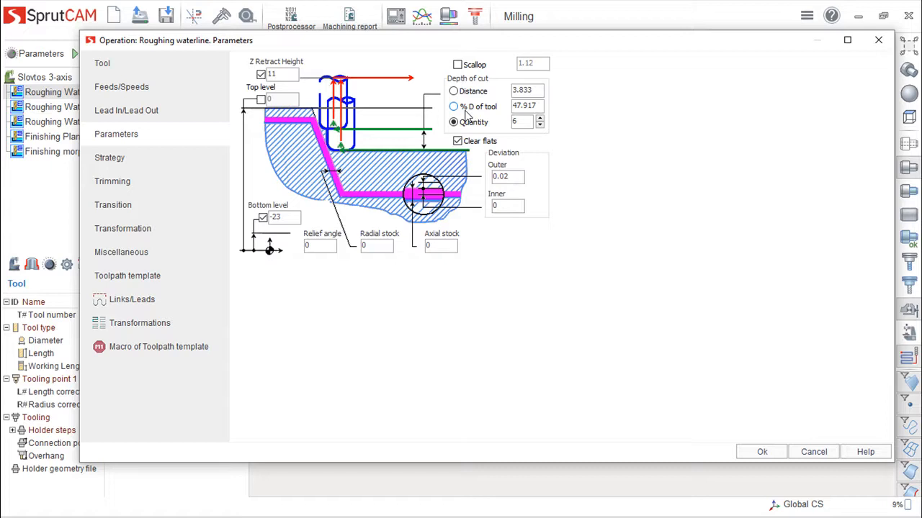
# - Review the work, approach and plunge feed settings of Roughing Waterline, recheck its levels and discard any parameter changes
pyautogui.click(124, 88)
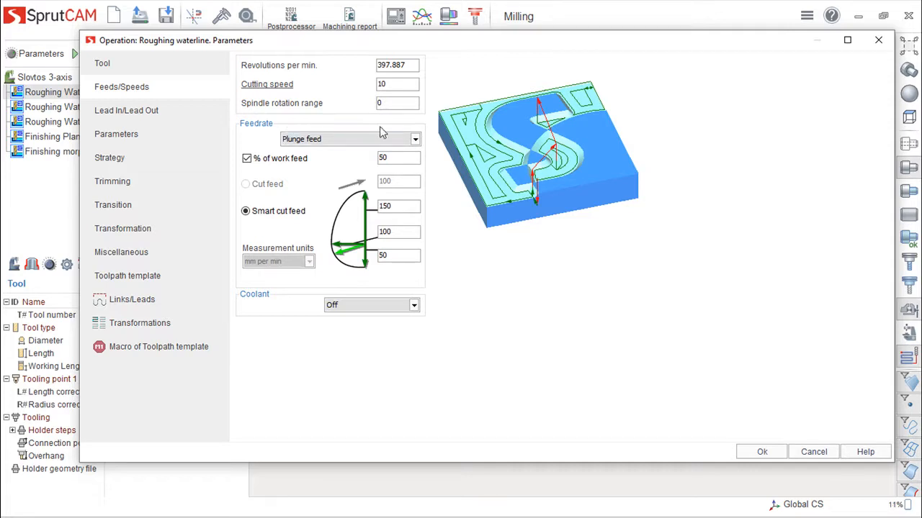
pyautogui.click(416, 139)
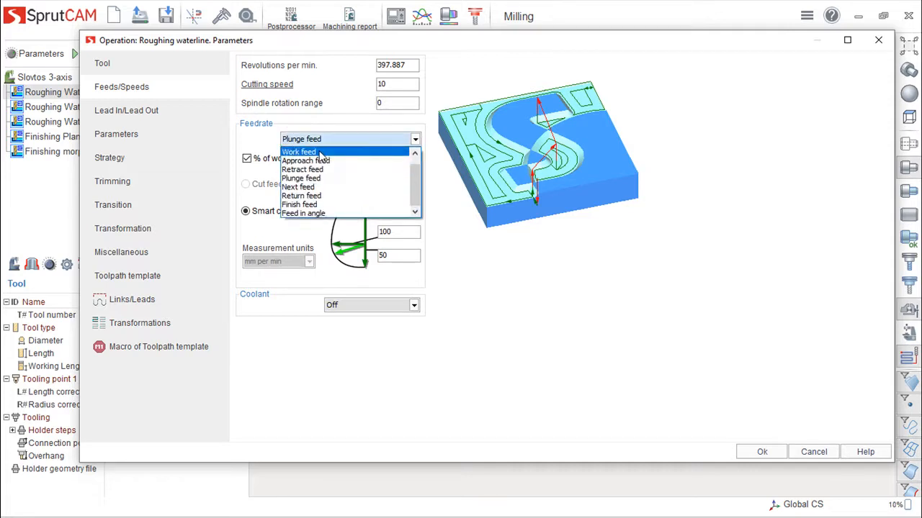
pyautogui.click(322, 150)
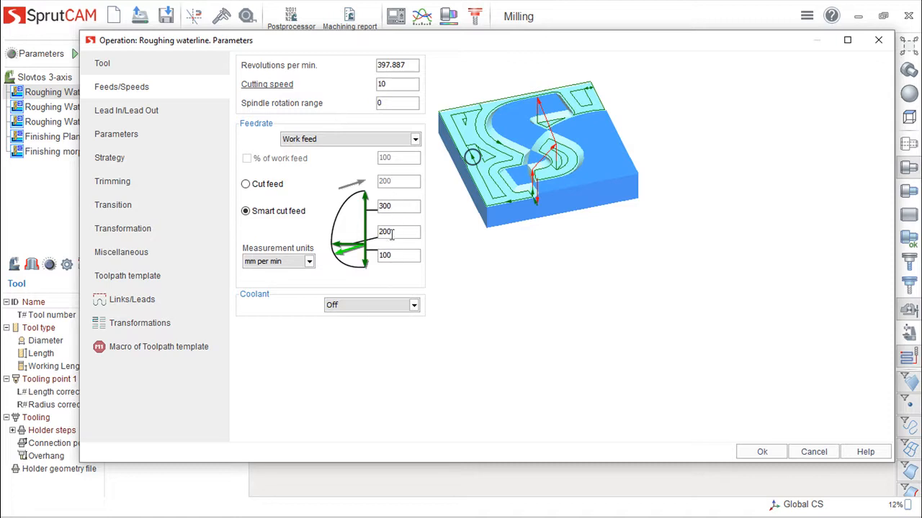
pyautogui.click(415, 139)
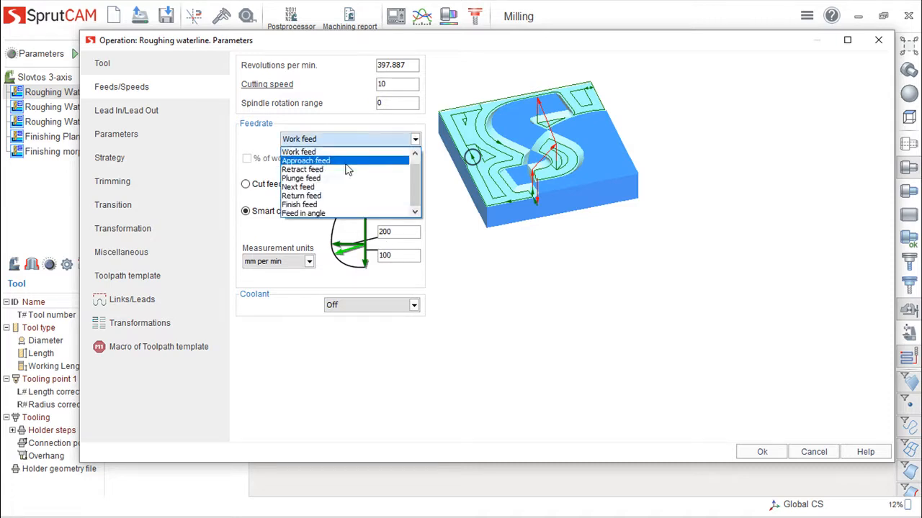
pyautogui.click(373, 161)
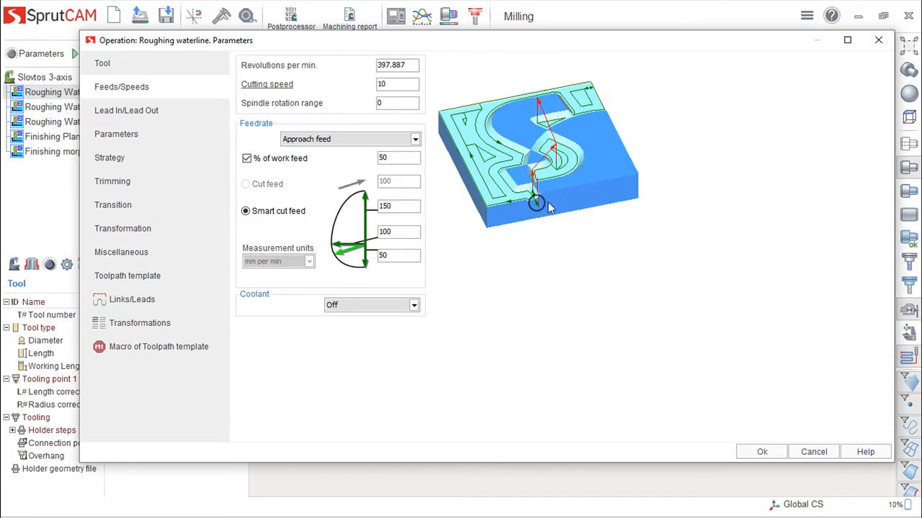
pyautogui.click(415, 139)
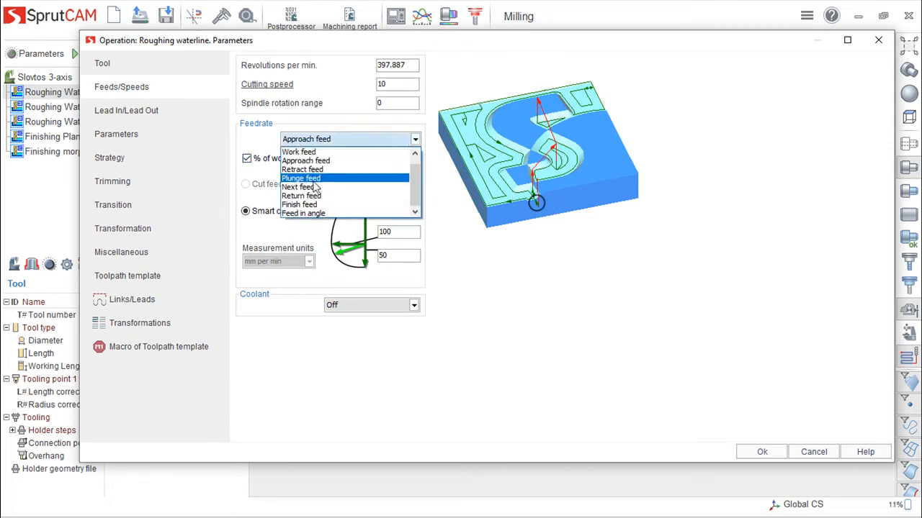
pyautogui.click(316, 179)
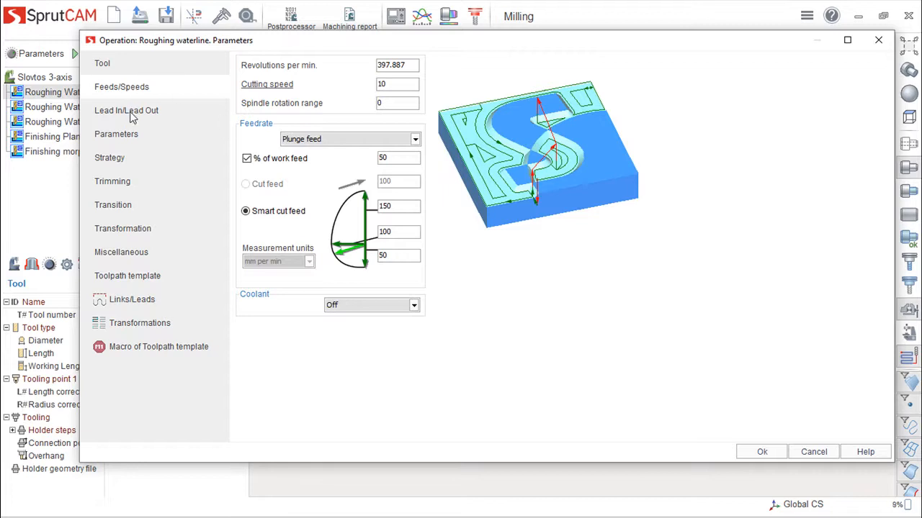
pyautogui.click(130, 135)
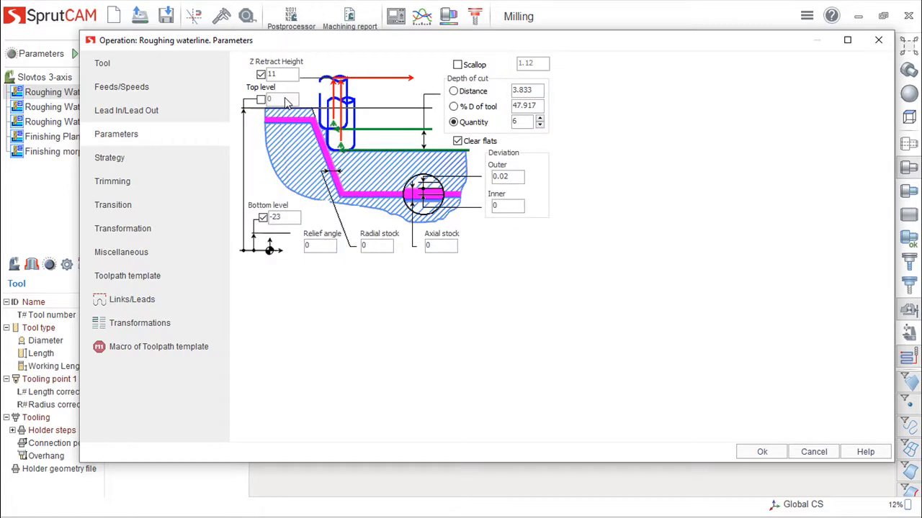
pyautogui.click(819, 454)
# - Examine the height of the Roughing Waterline rapid moves above the clamps, from the side and at an angle
pyautogui.scroll(-2, 693, 389)
pyautogui.moveTo(650, 386); pyautogui.dragTo(596, 357, button='middle')
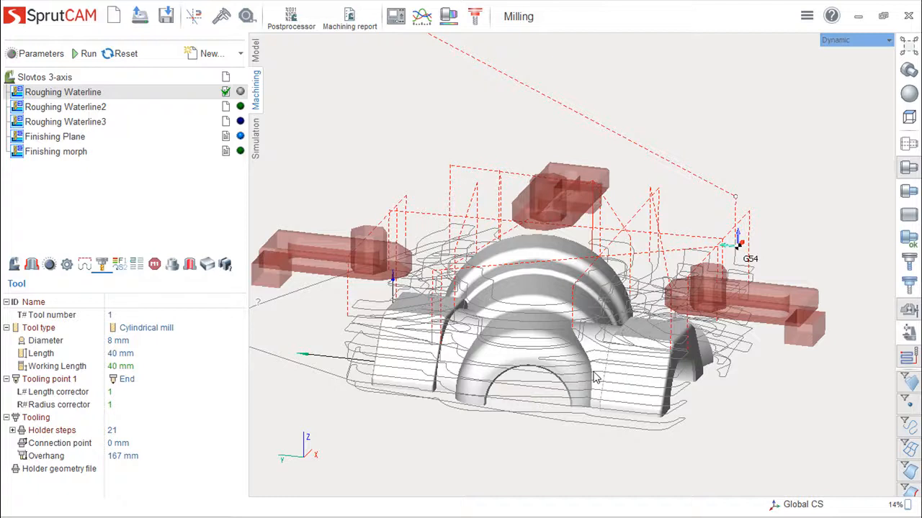
pyautogui.scroll(5, 595, 335)
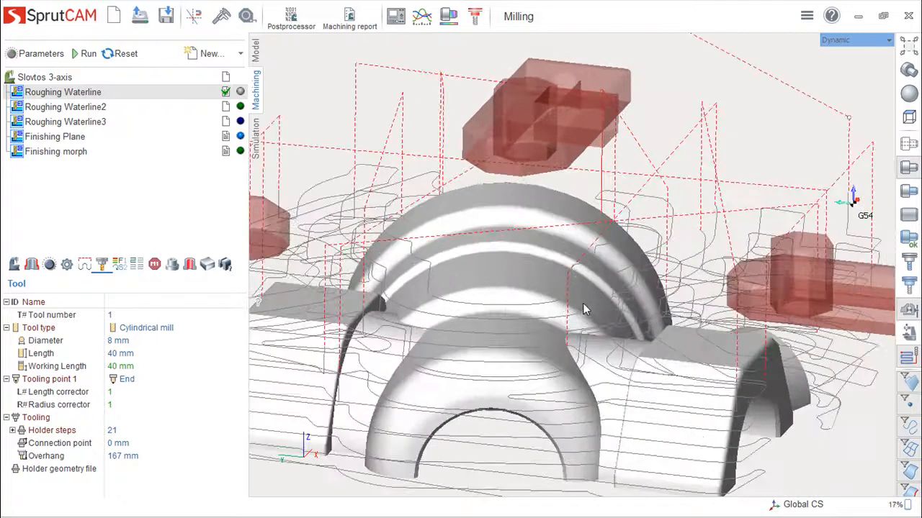
pyautogui.moveTo(588, 292); pyautogui.dragTo(589, 285, button='middle')
pyautogui.moveTo(664, 289); pyautogui.dragTo(665, 276, button='middle')
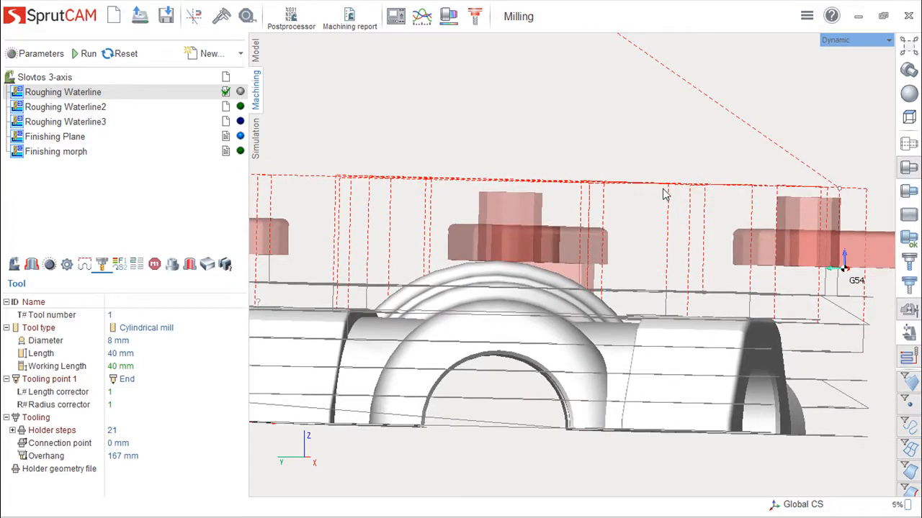
pyautogui.moveTo(663, 192); pyautogui.dragTo(663, 235, button='middle')
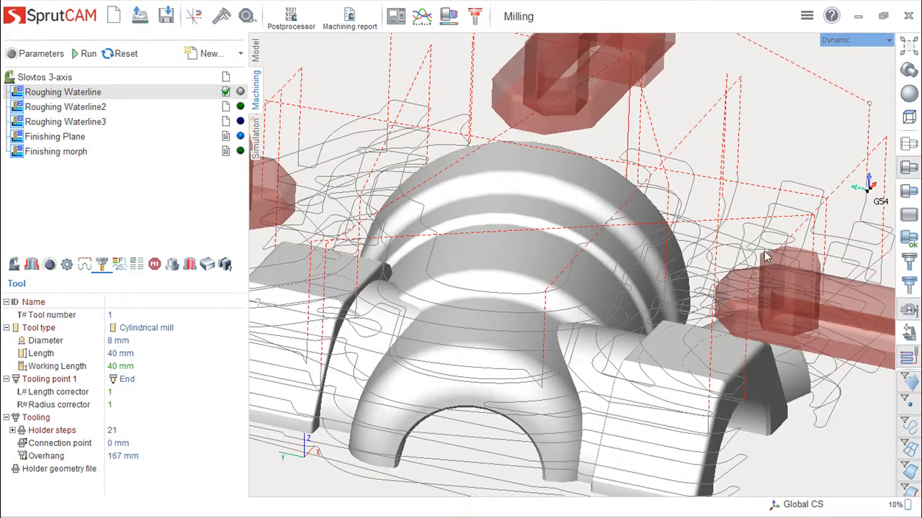
pyautogui.scroll(-3, 702, 220)
pyautogui.moveTo(655, 268)
pyautogui.mouseDown(button='middle')
pyautogui.moveTo(634, 266)
pyautogui.moveTo(646, 269)
pyautogui.mouseUp(button='middle')
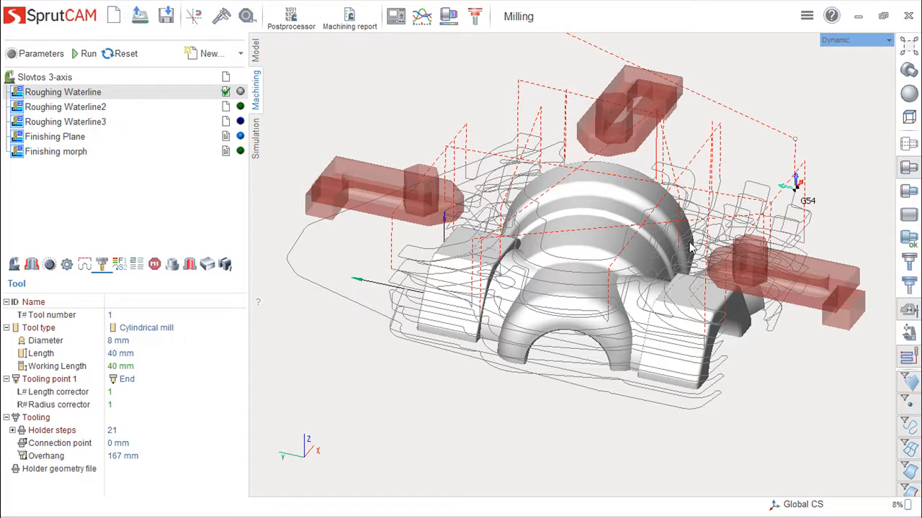
# - Review the machining strategy, lead-in/lead-out and cutting level settings of Roughing Waterline
pyautogui.doubleClick(78, 95)
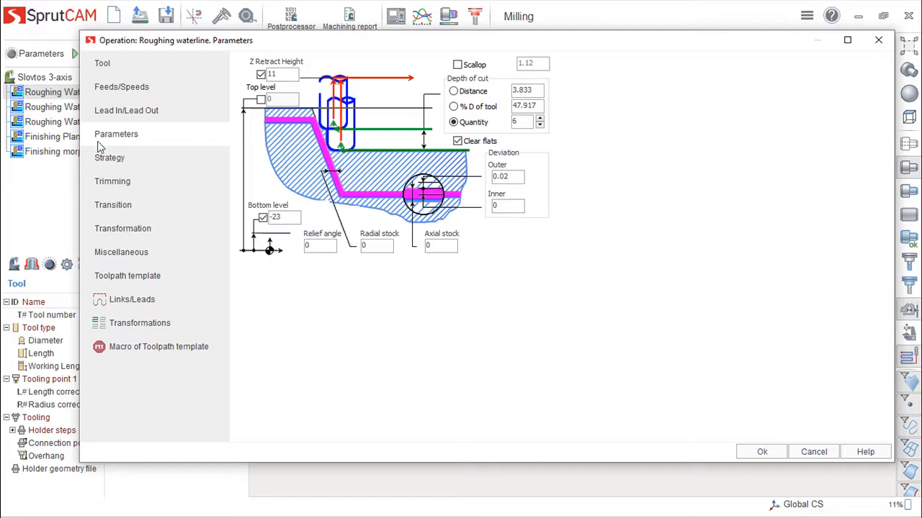
pyautogui.click(113, 157)
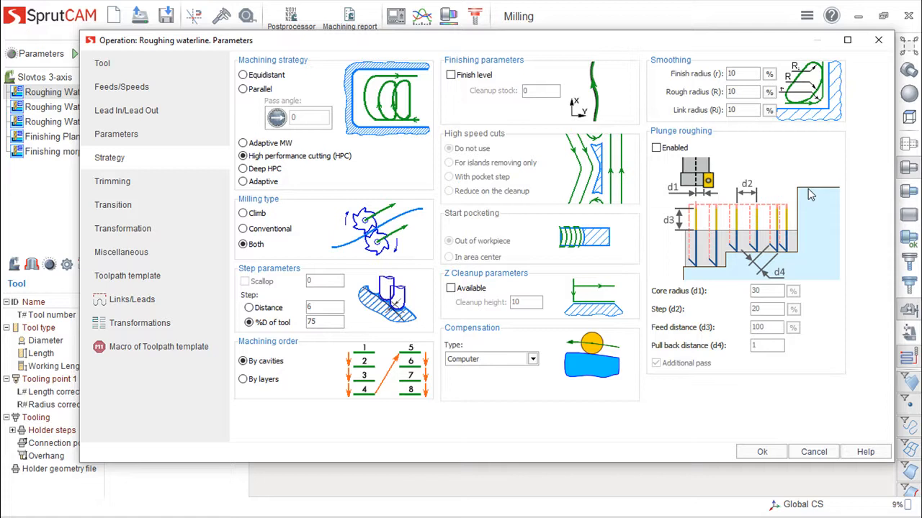
pyautogui.click(130, 138)
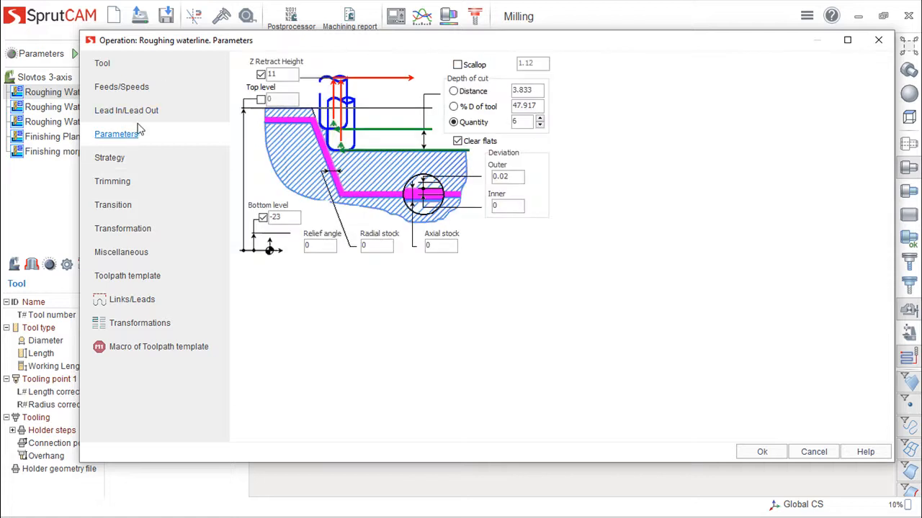
pyautogui.click(140, 113)
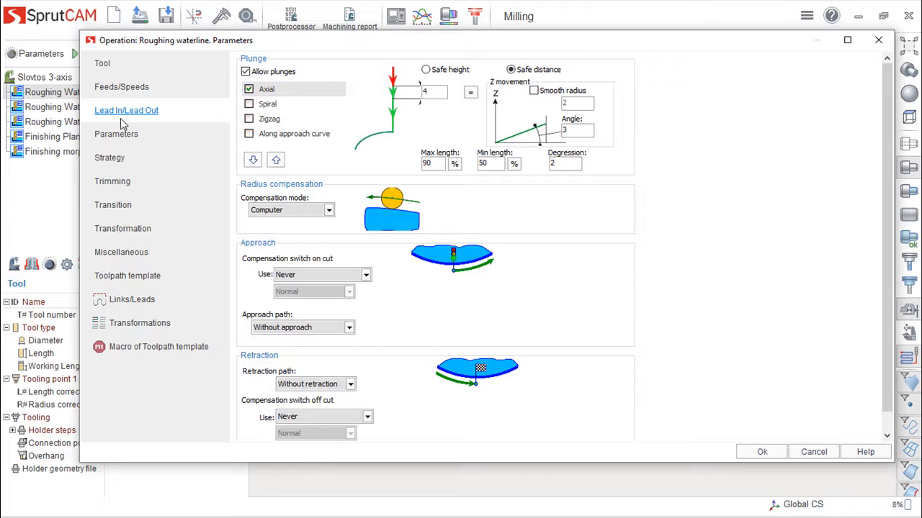
pyautogui.click(137, 144)
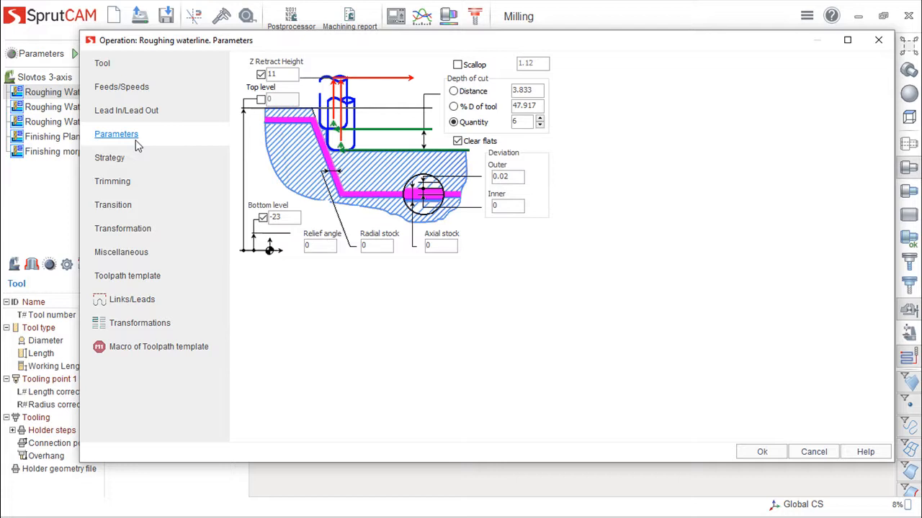
# - Try enabling the top level limit for Roughing Waterline, inspect the outer and inner deviation, and close without saving
pyautogui.click(261, 100)
pyautogui.click(279, 98)
pyautogui.moveTo(499, 176); pyautogui.dragTo(519, 176)
pyautogui.click(496, 205)
pyautogui.moveTo(512, 177); pyautogui.dragTo(483, 182)
pyautogui.click(519, 176)
pyautogui.click(878, 40)
# - Inspect the outer and inner deviation and the strategy settings of the Finishing Plane operation, closing without changes
pyautogui.click(55, 140)
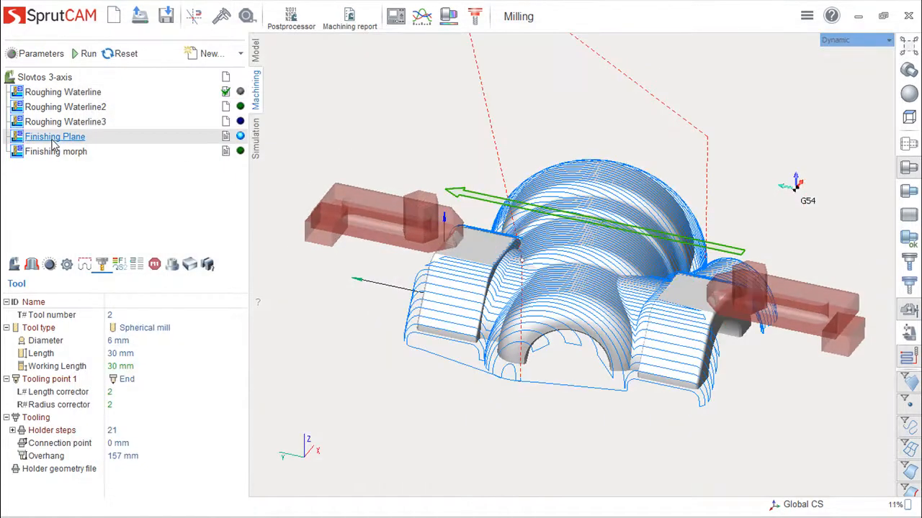
pyautogui.doubleClick(53, 143)
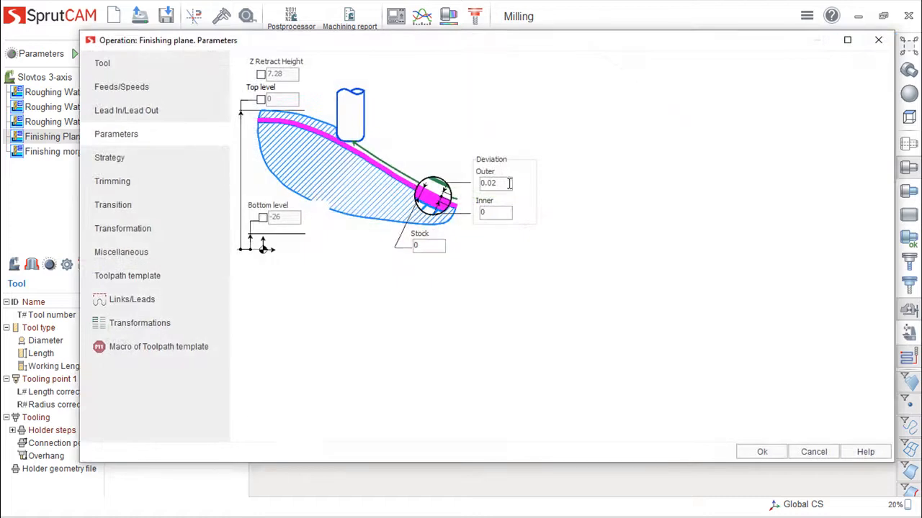
pyautogui.click(502, 185)
pyautogui.click(499, 213)
pyautogui.doubleClick(506, 185)
pyautogui.click(506, 185)
pyautogui.moveTo(507, 185); pyautogui.dragTo(476, 186)
pyautogui.click(116, 167)
pyautogui.click(119, 137)
pyautogui.click(877, 39)
# - Try a radial stock of 1 and an axial stock of 0.3 for Roughing Waterline, and discard the changes
pyautogui.doubleClick(68, 91)
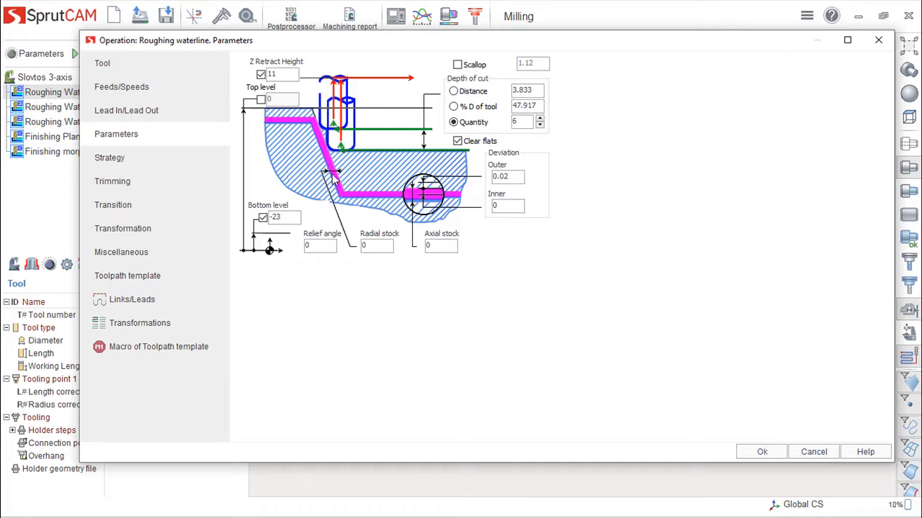
pyautogui.doubleClick(362, 246)
pyautogui.write('1')
pyautogui.moveTo(436, 247); pyautogui.dragTo(419, 252)
pyautogui.write('.3')
pyautogui.click(814, 451)
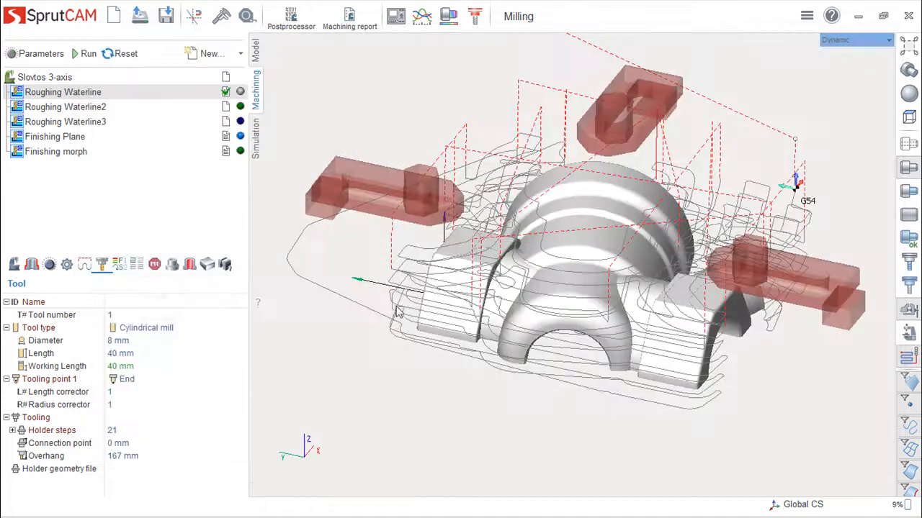
# - Check the stock allowance of the Finishing Plane operation and leave its parameters without saving
pyautogui.doubleClick(62, 138)
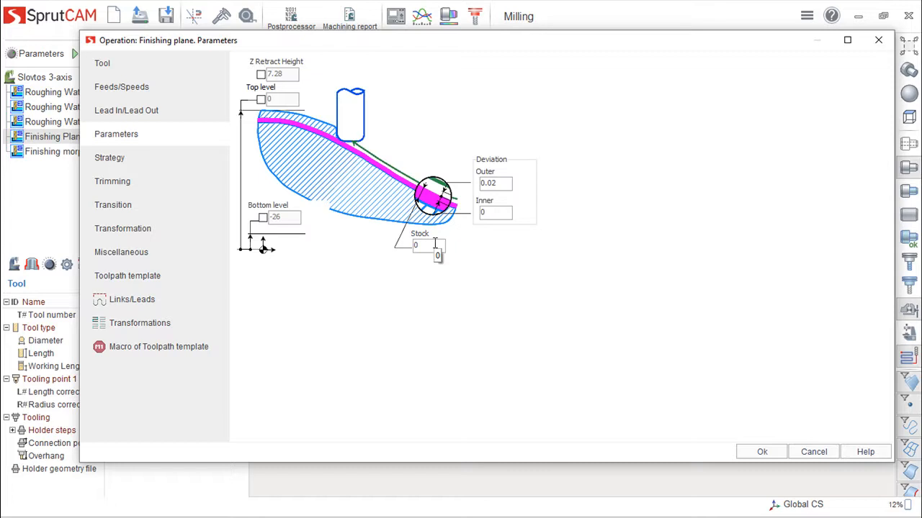
pyautogui.doubleClick(430, 250)
pyautogui.click(822, 451)
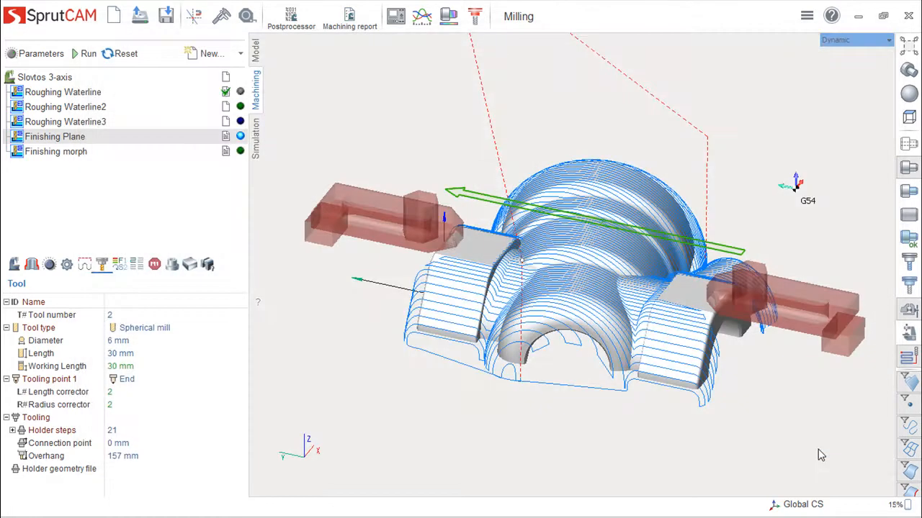